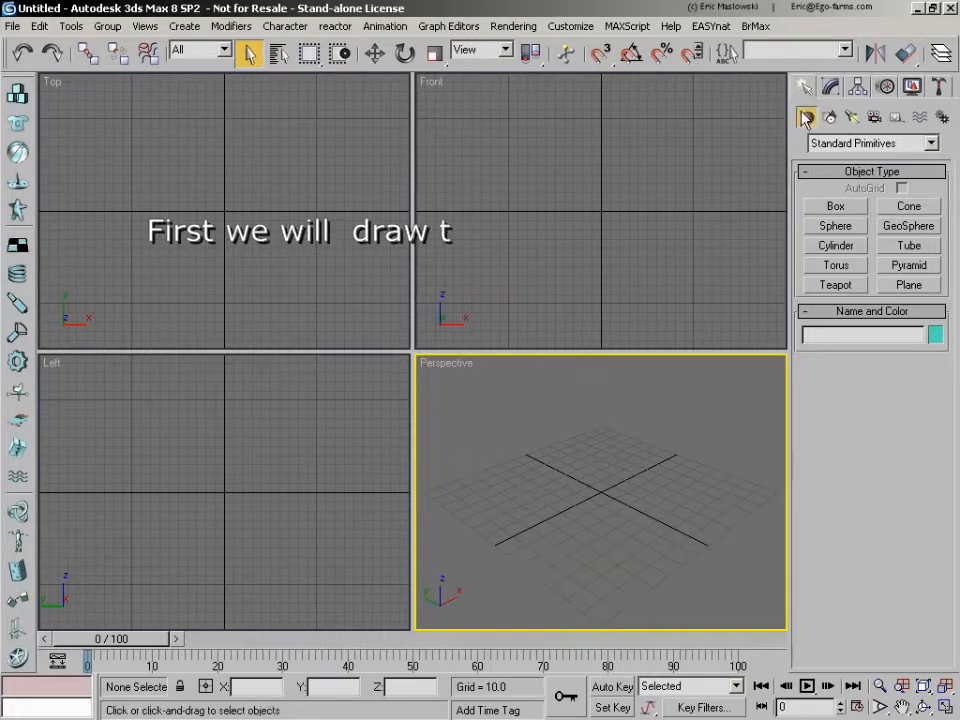
Create a plane in the Front viewport, about 105.6 units long and 72.1 units wide.
click(931, 289)
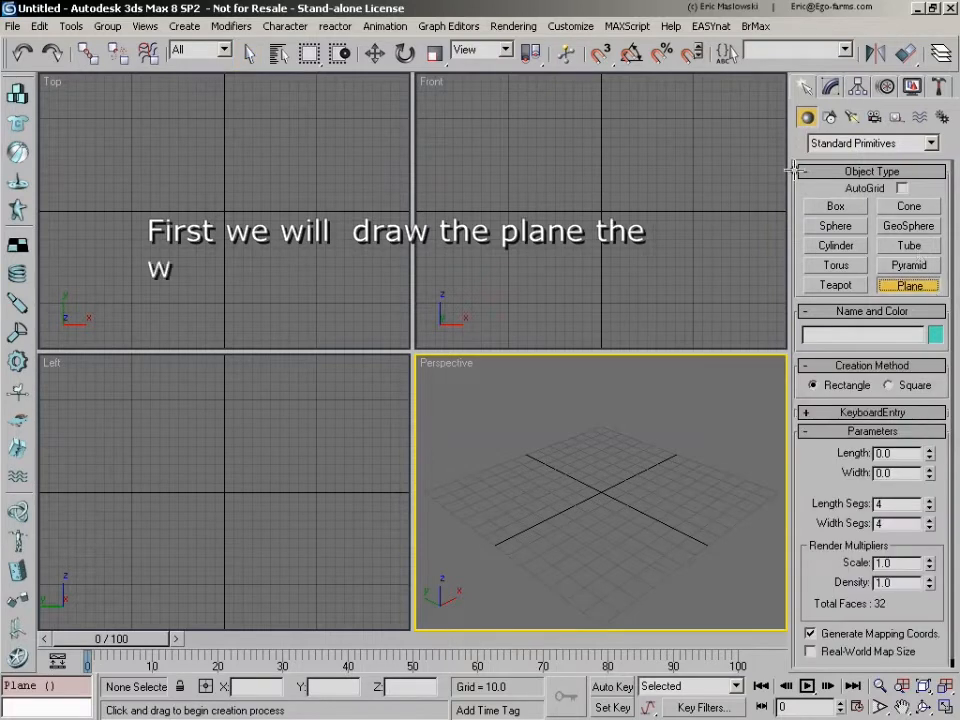
click(606, 114)
drag(606, 114, 674, 209)
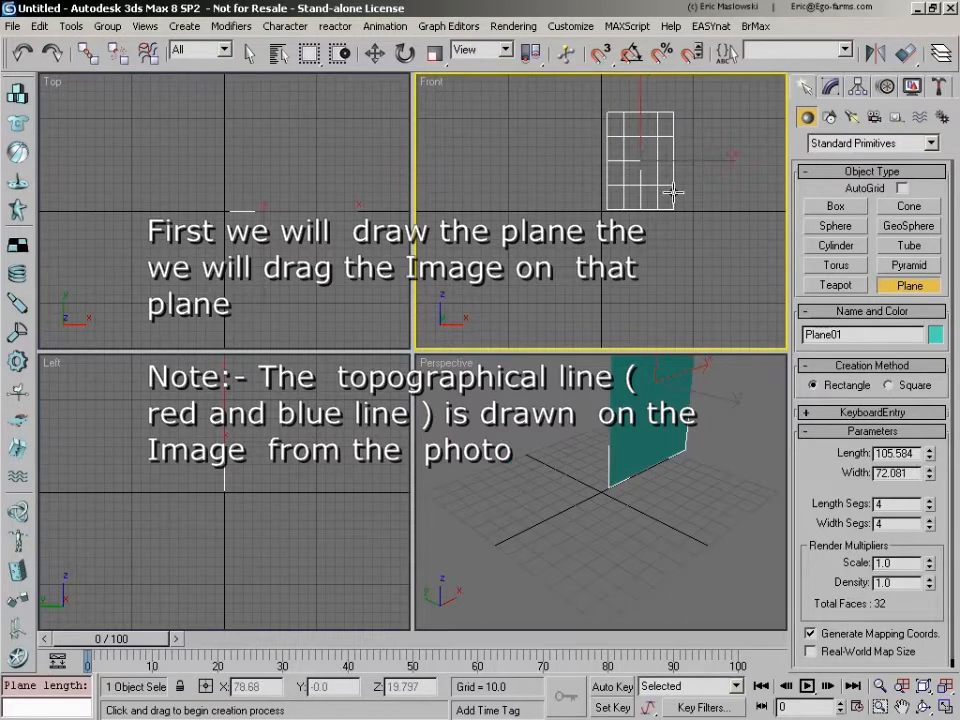
Reduce the plane's length segments and width segments to 1 each.
click(834, 89)
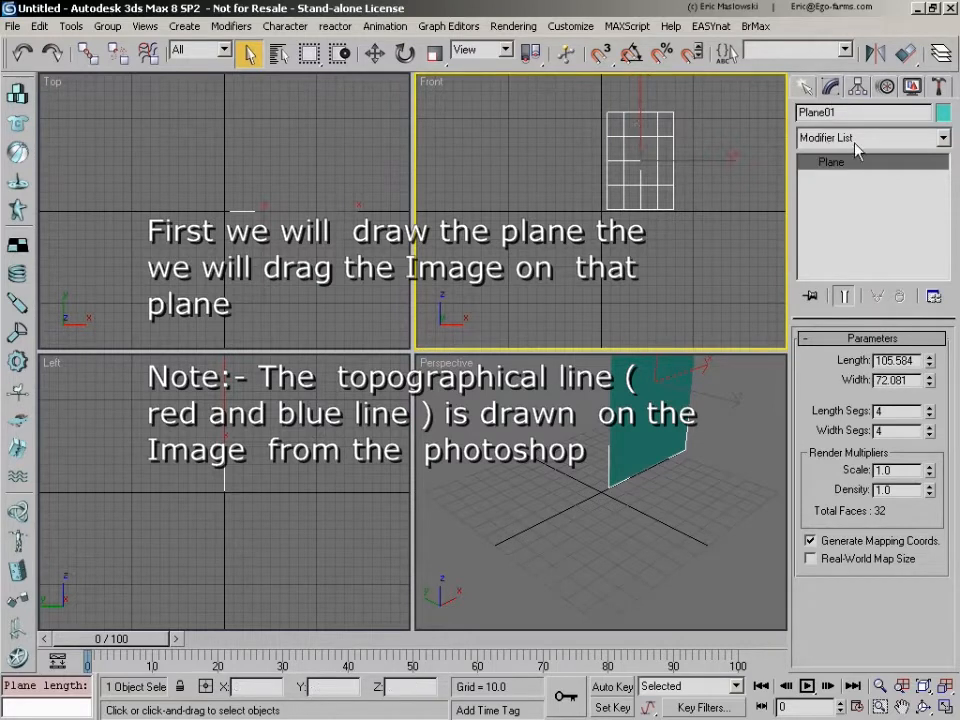
click(930, 415)
click(930, 415)
click(930, 415)
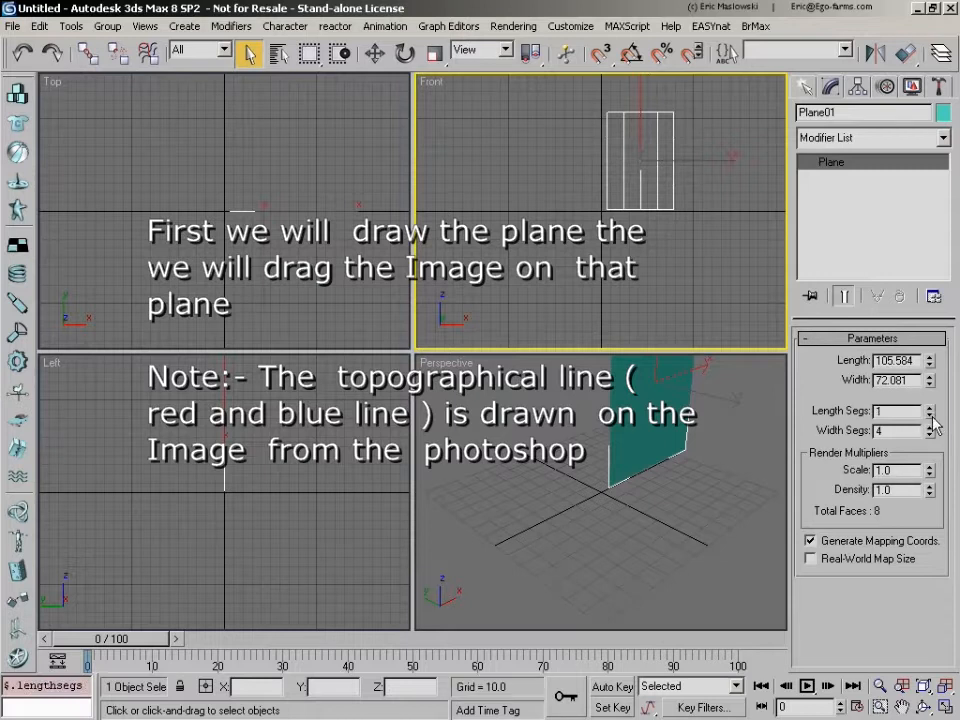
click(930, 435)
click(930, 435)
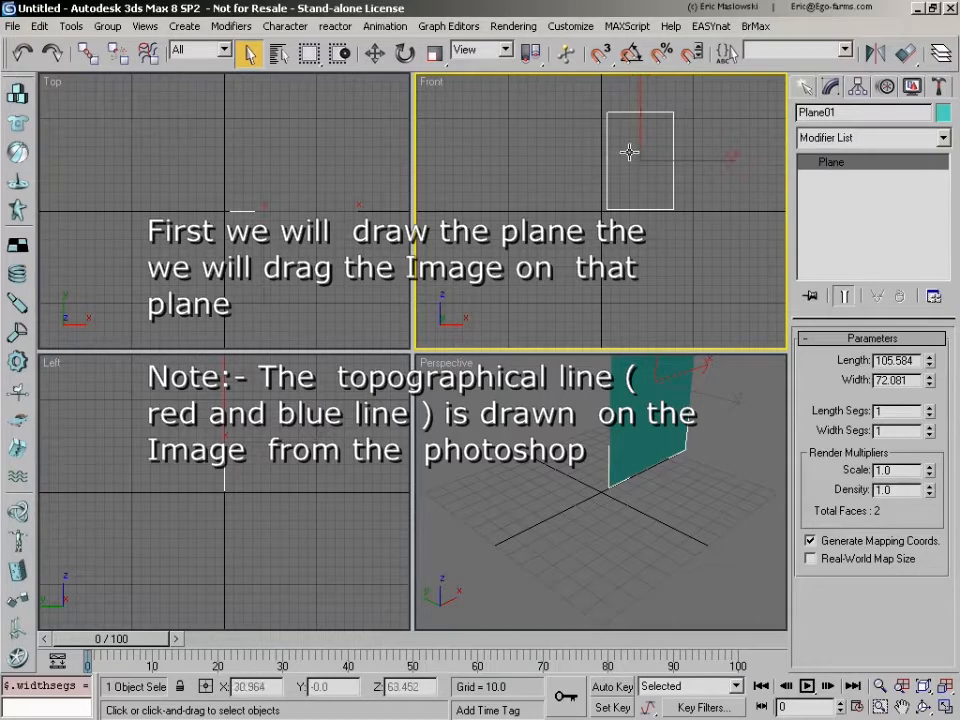
Move the plane in the Top viewport to about X -33.4, Y 25.4.
click(376, 56)
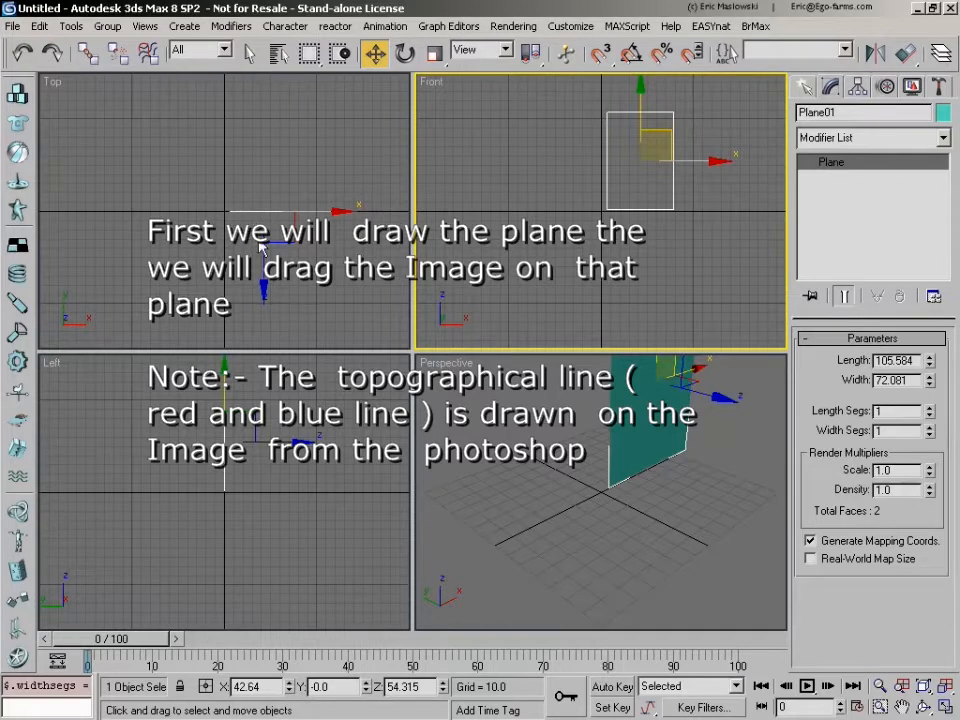
right_click(305, 192)
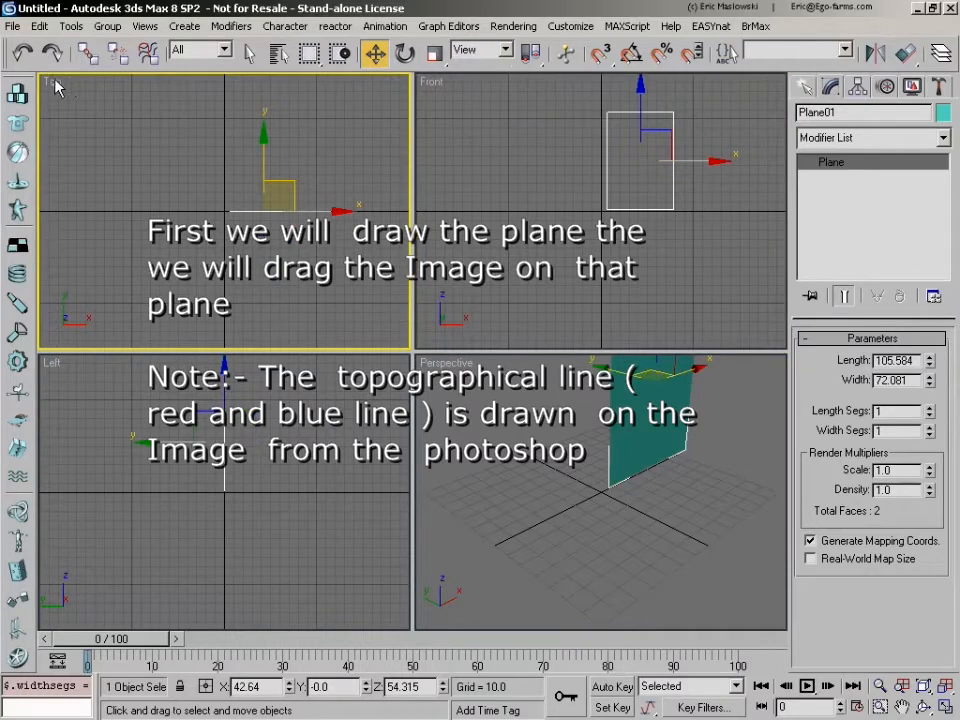
right_click(545, 258)
right_click(305, 440)
right_click(450, 469)
right_click(462, 282)
right_click(210, 218)
drag(290, 182, 210, 172)
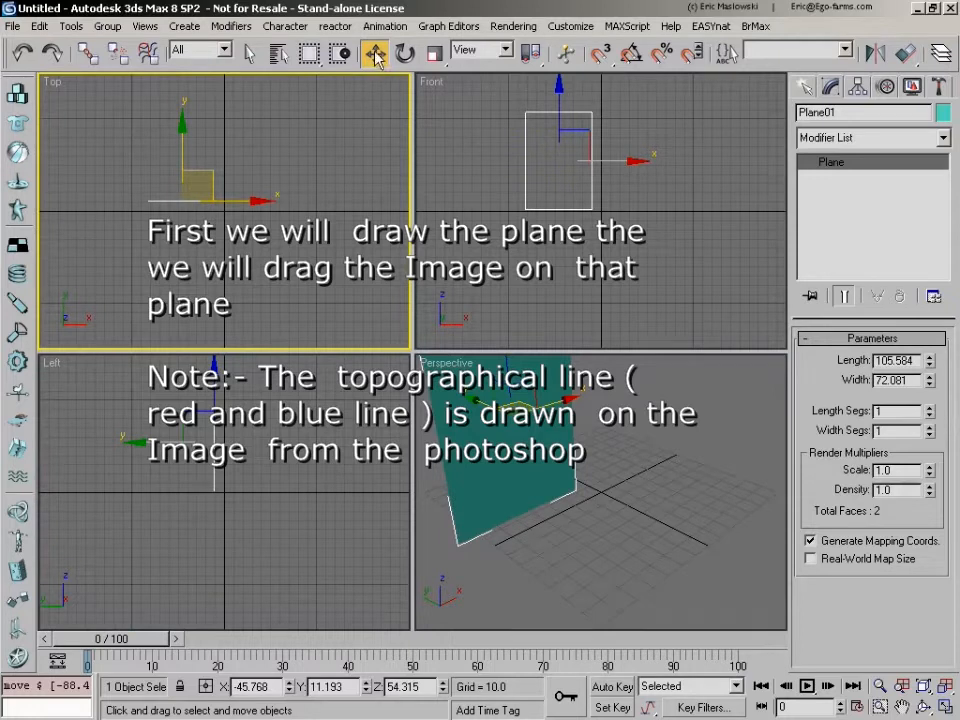
mouse_move(210, 172)
mouse_down()
mouse_move(240, 178)
mouse_move(220, 165)
mouse_move(215, 174)
mouse_move(220, 160)
mouse_up()
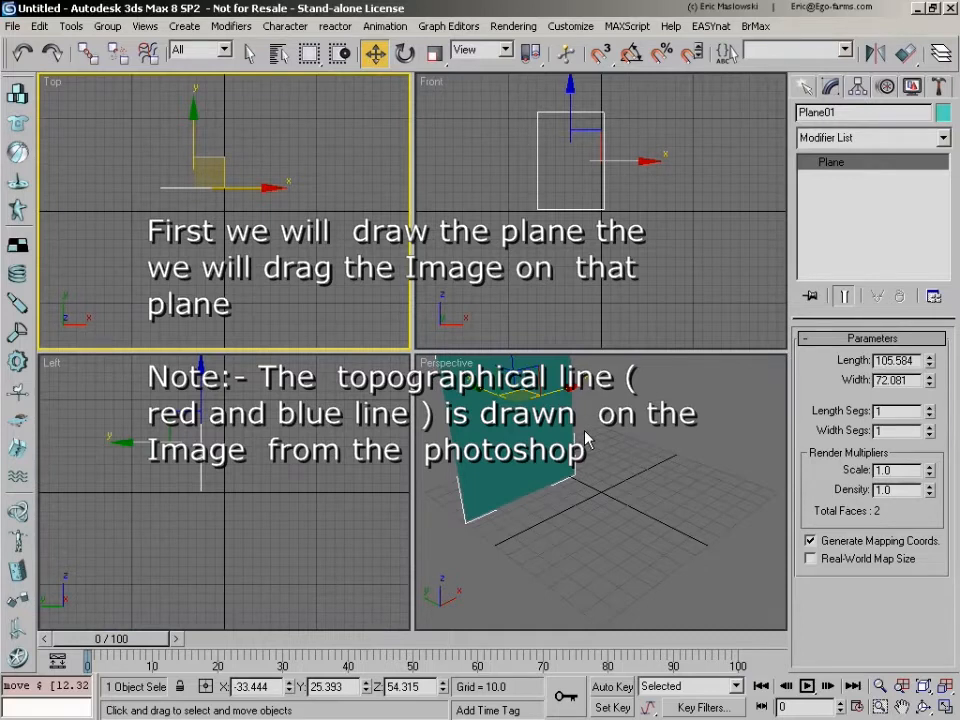
Open the Material Editor and choose a Bitmap map for the first material's diffuse color.
key(m)
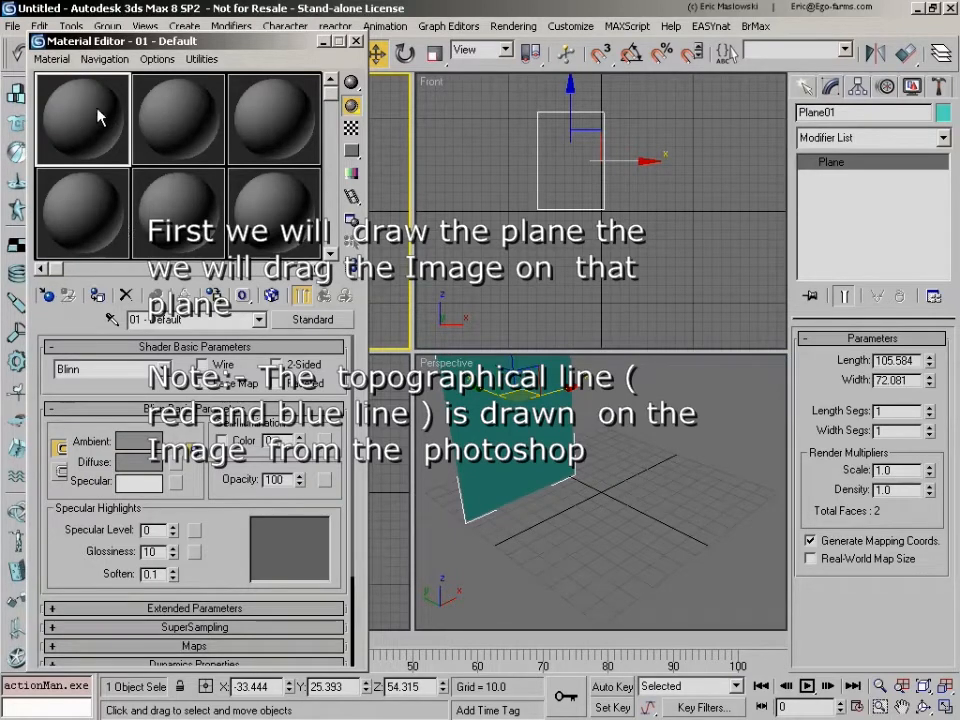
click(176, 466)
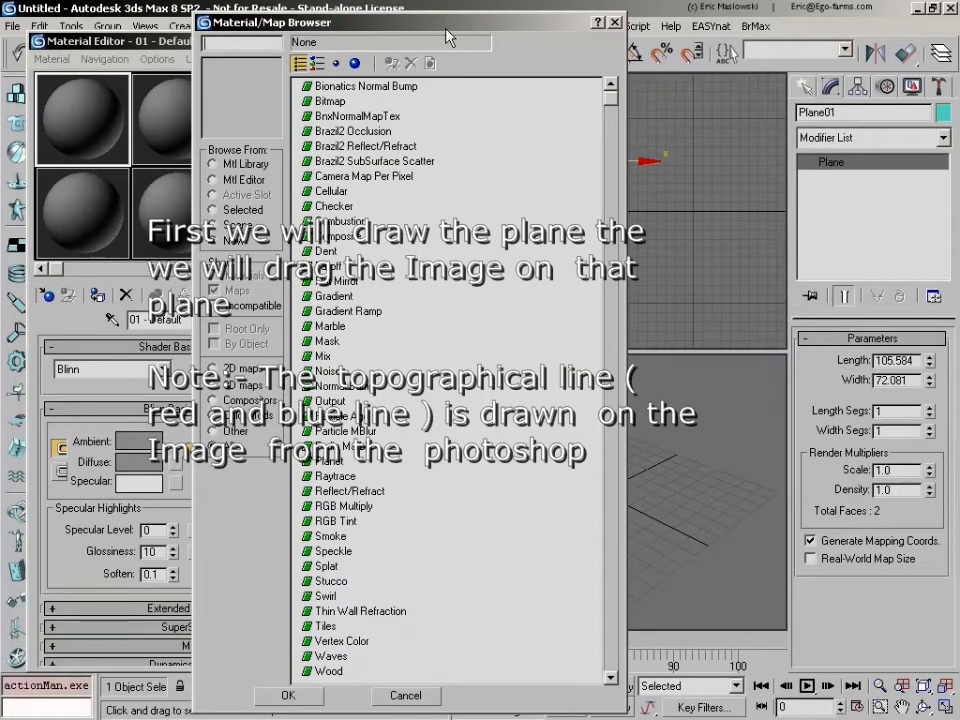
drag(452, 34, 503, 26)
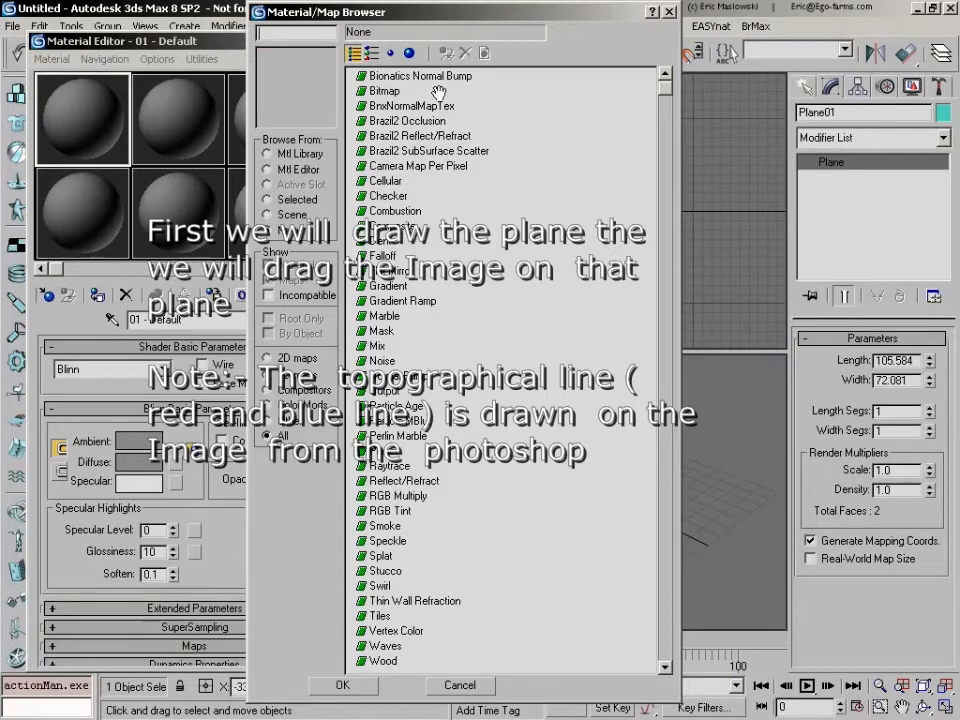
click(383, 95)
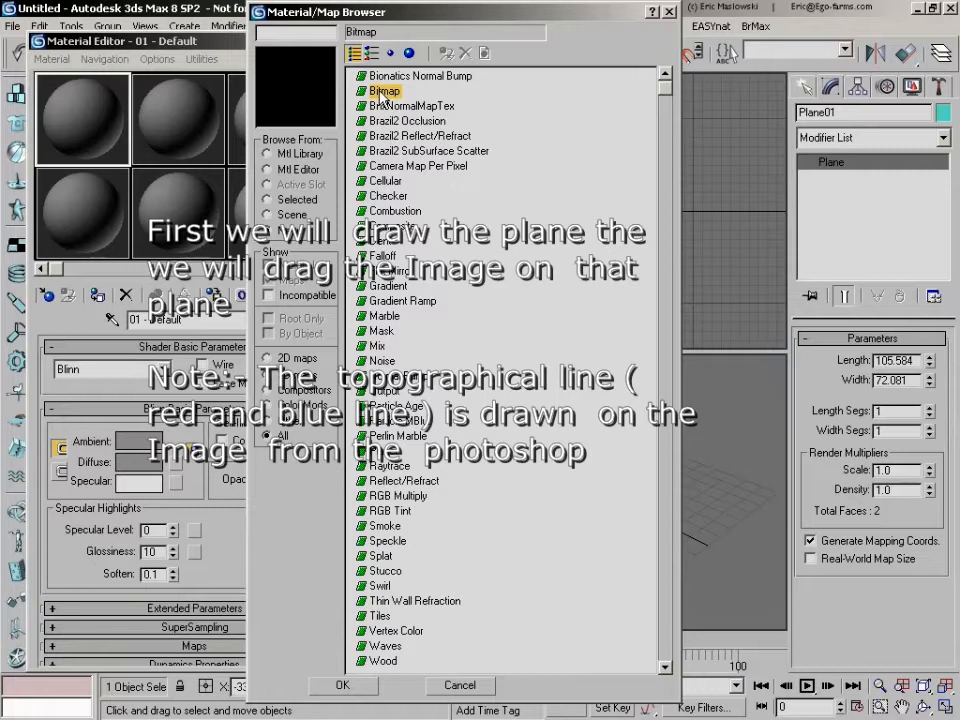
click(342, 686)
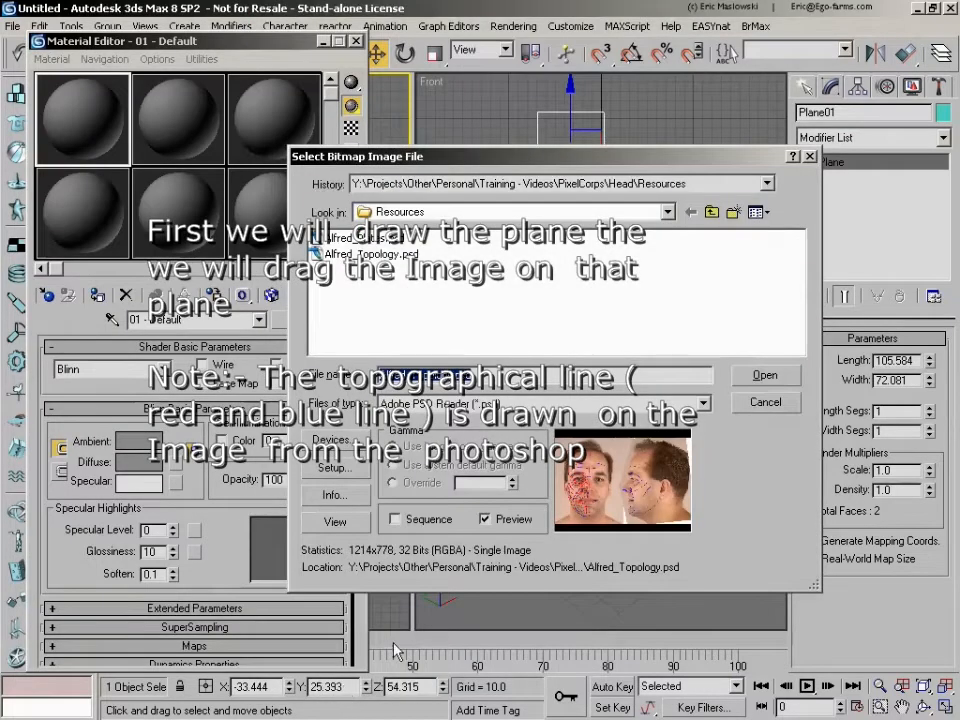
Preview the image Alfred_Topology.psd in its own window from the bitmap file selection.
click(360, 254)
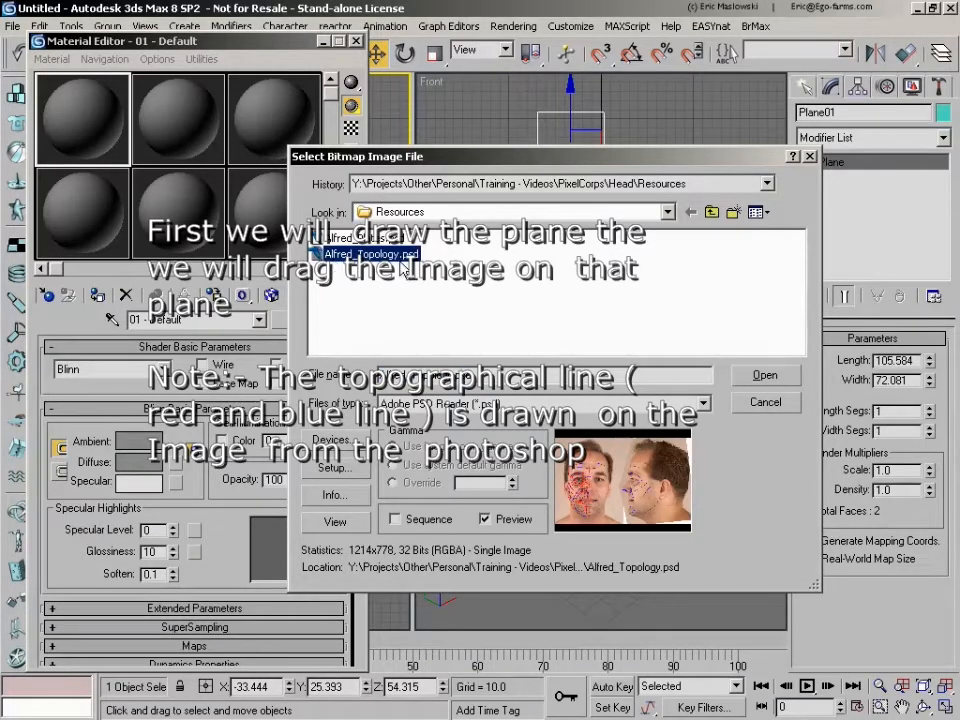
click(334, 521)
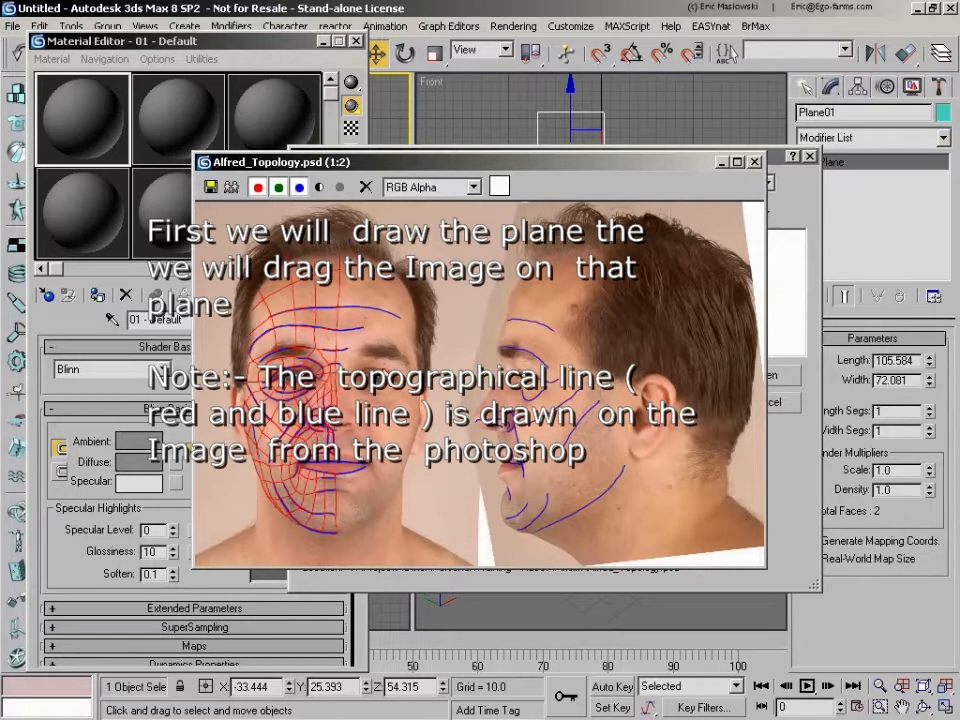
click(755, 163)
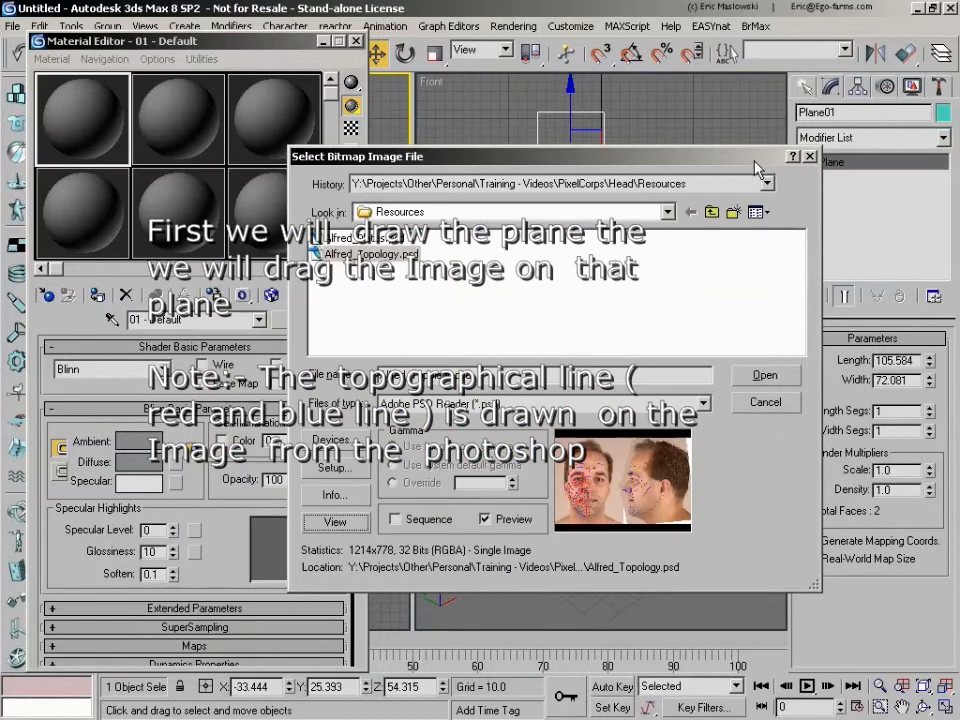
Load Alfred_Topology.psd as the diffuse bitmap with Collapsed Layers, checking its individual layers first.
click(756, 378)
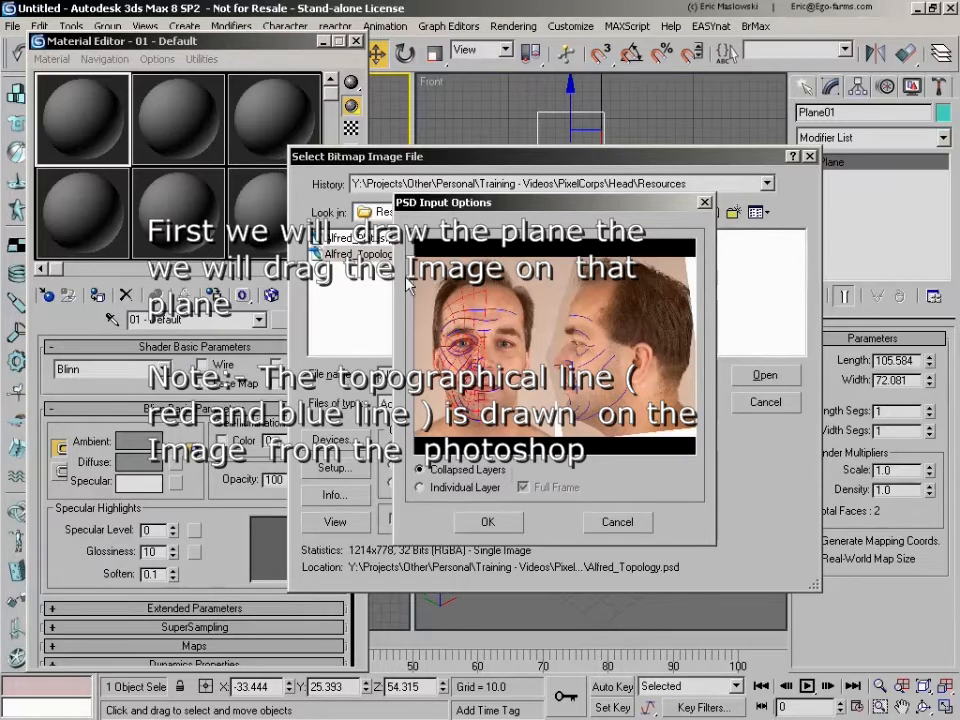
click(470, 488)
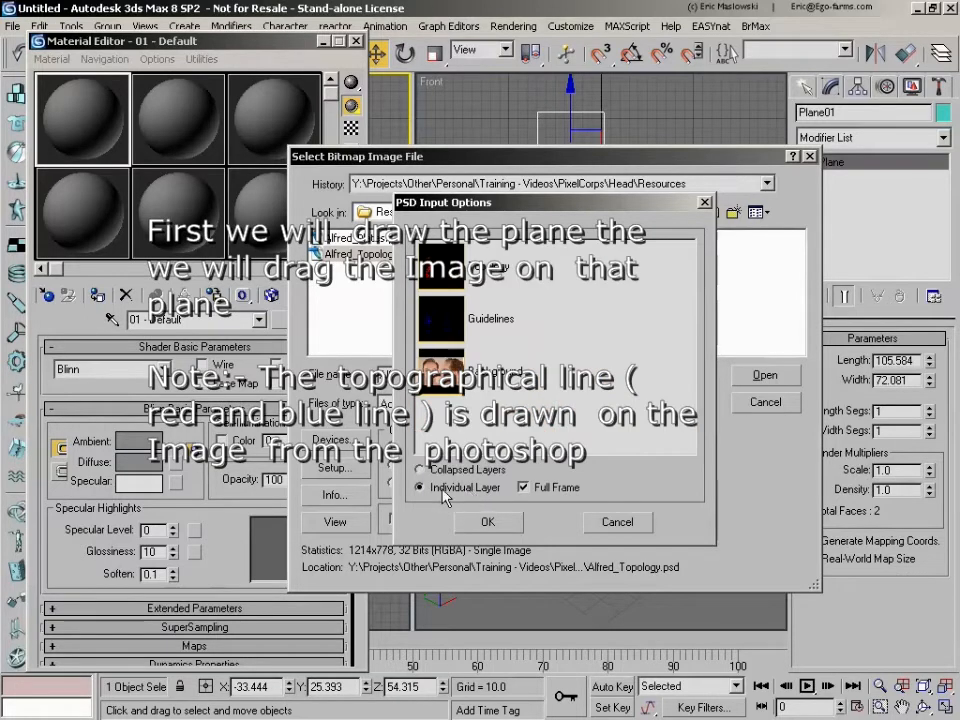
click(462, 318)
click(459, 279)
click(446, 388)
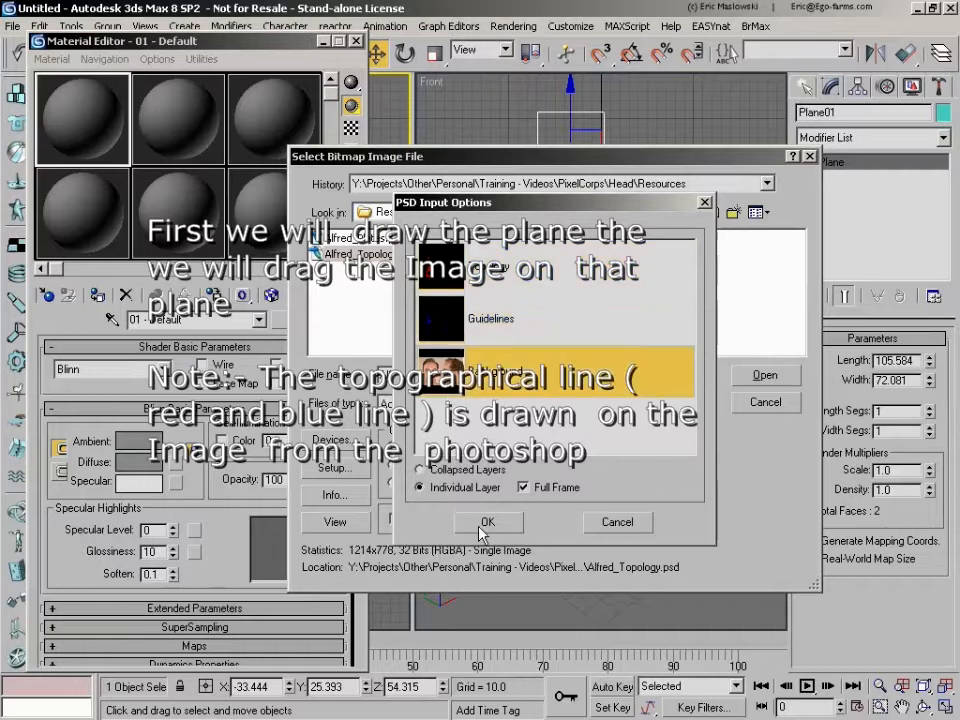
click(470, 470)
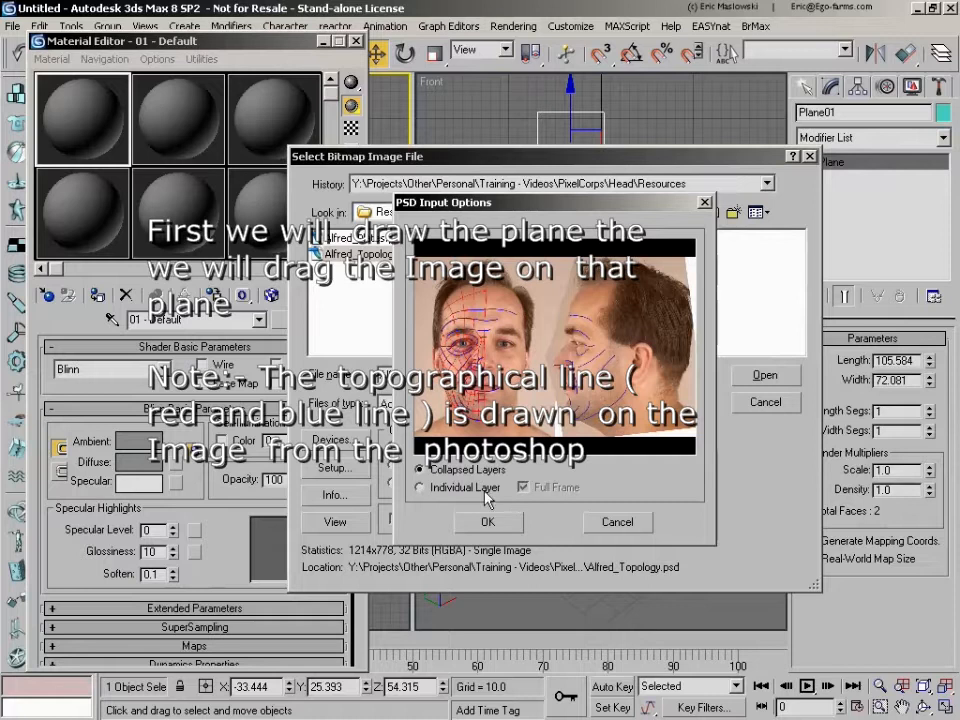
click(488, 522)
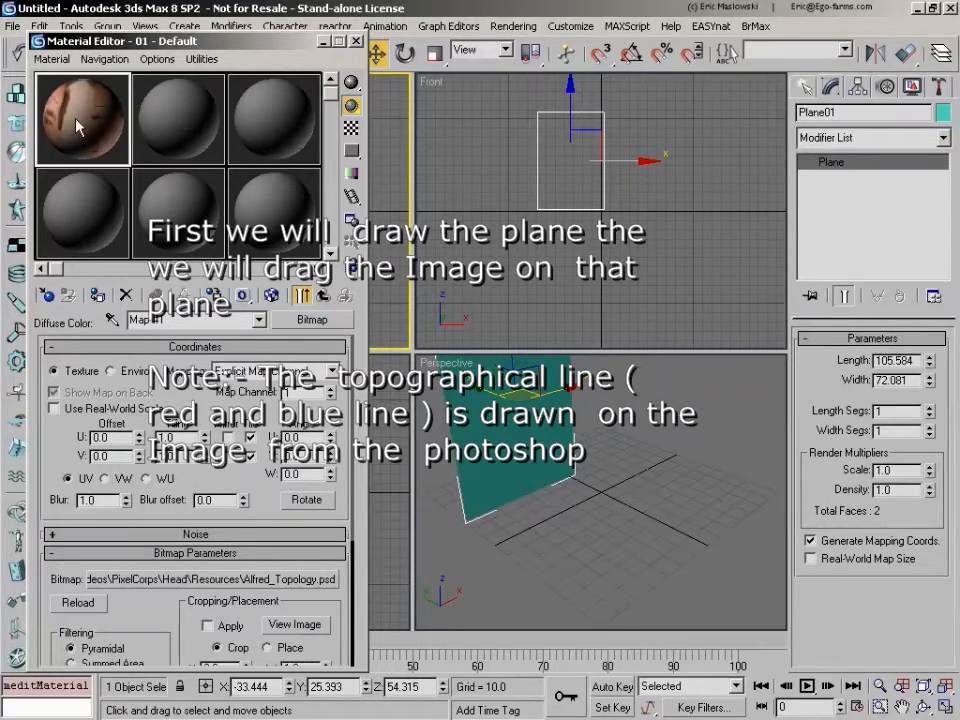
Apply the face photo material to the plane, show its map in the viewport, and minimize the Material Editor.
drag(78, 109, 512, 420)
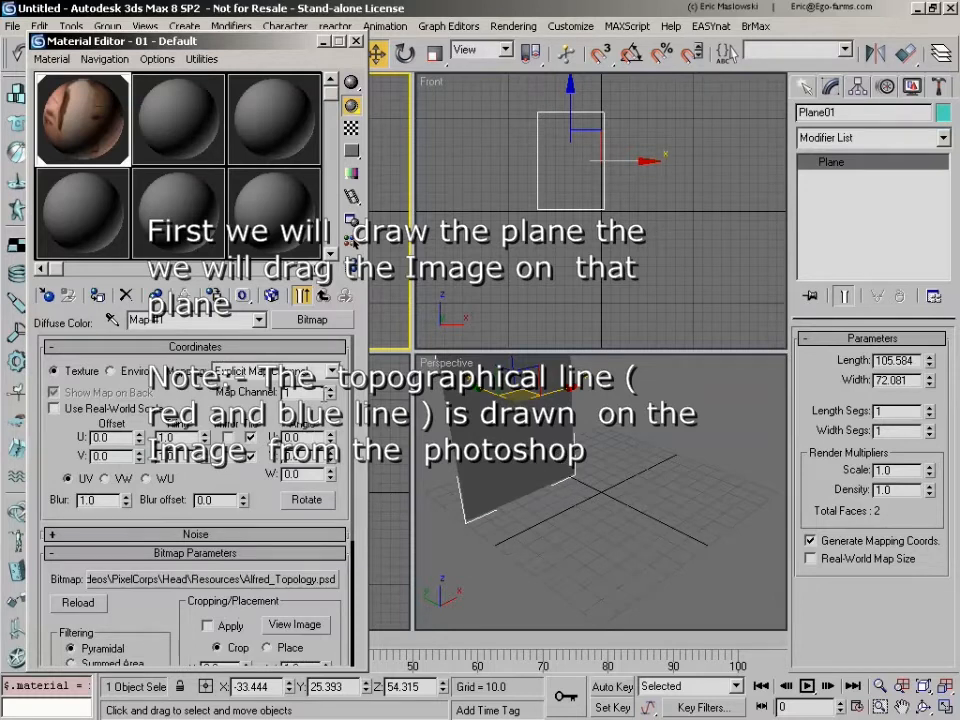
click(270, 297)
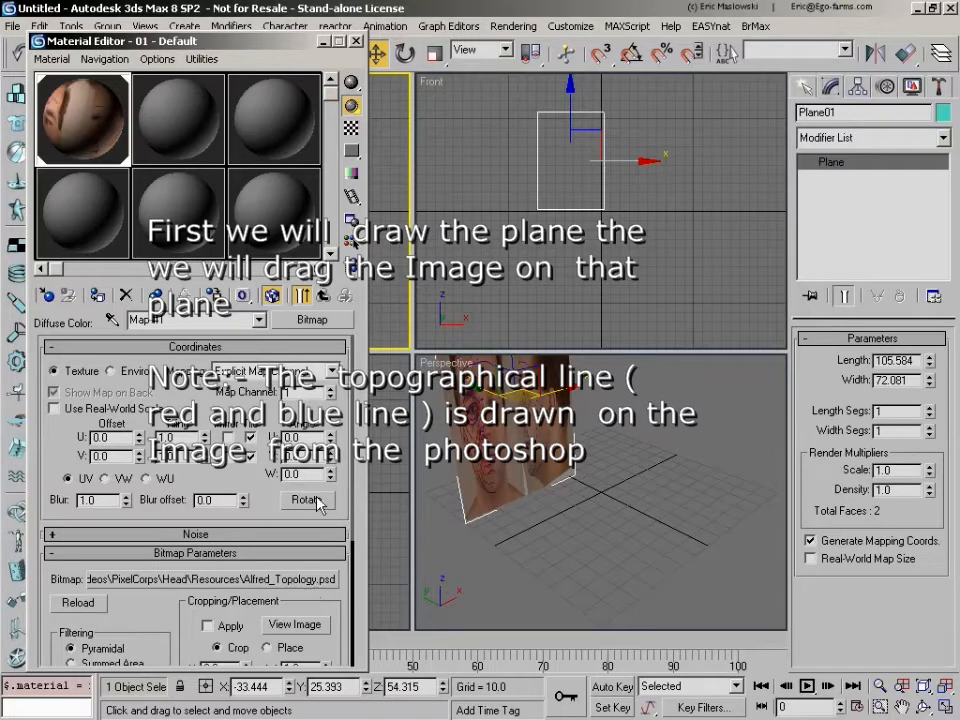
click(324, 42)
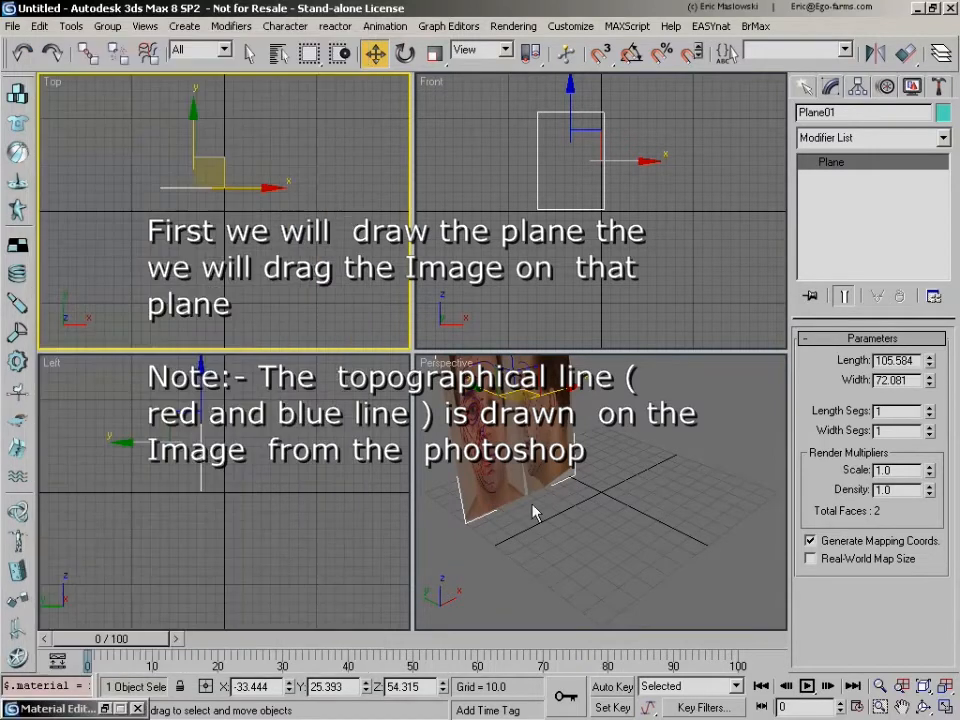
Add a UVW Map modifier to the textured plane.
click(541, 452)
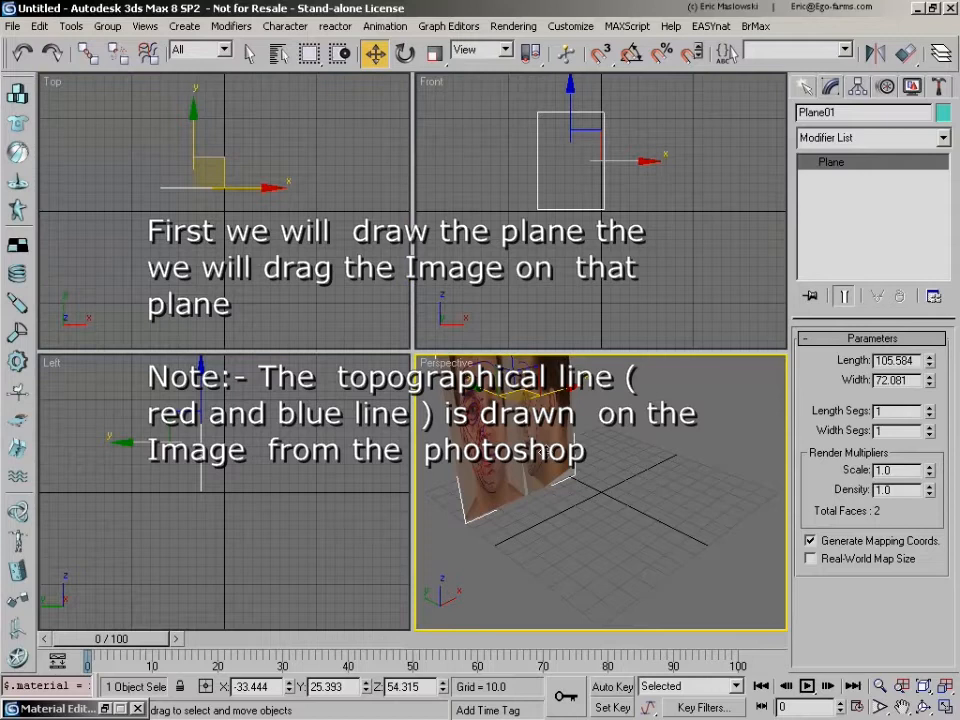
click(945, 140)
scroll(944, 450, down, 15)
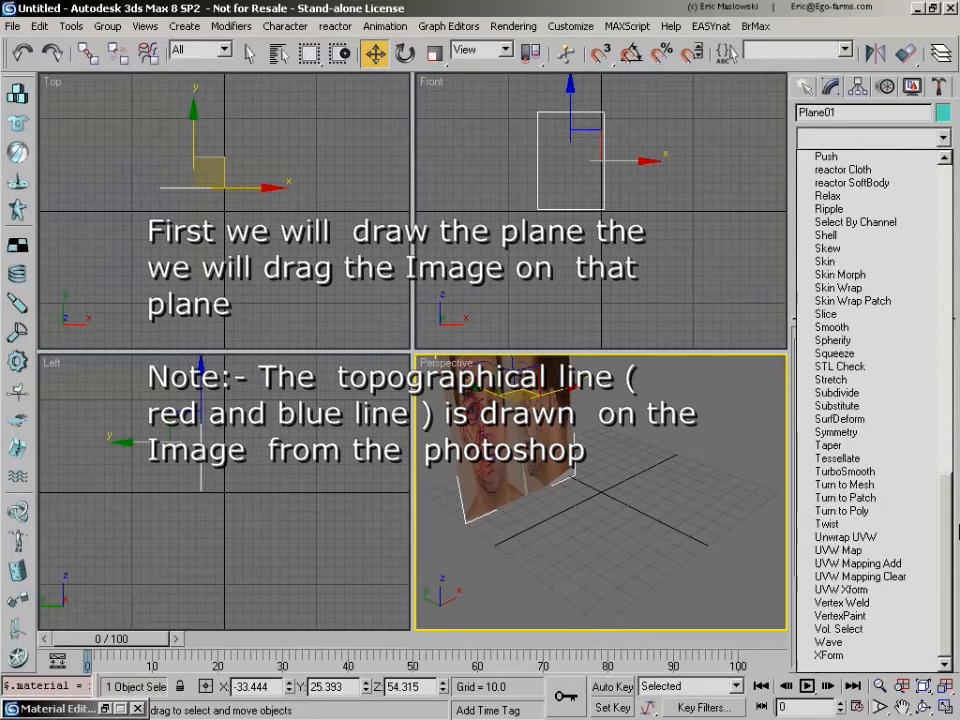
click(853, 550)
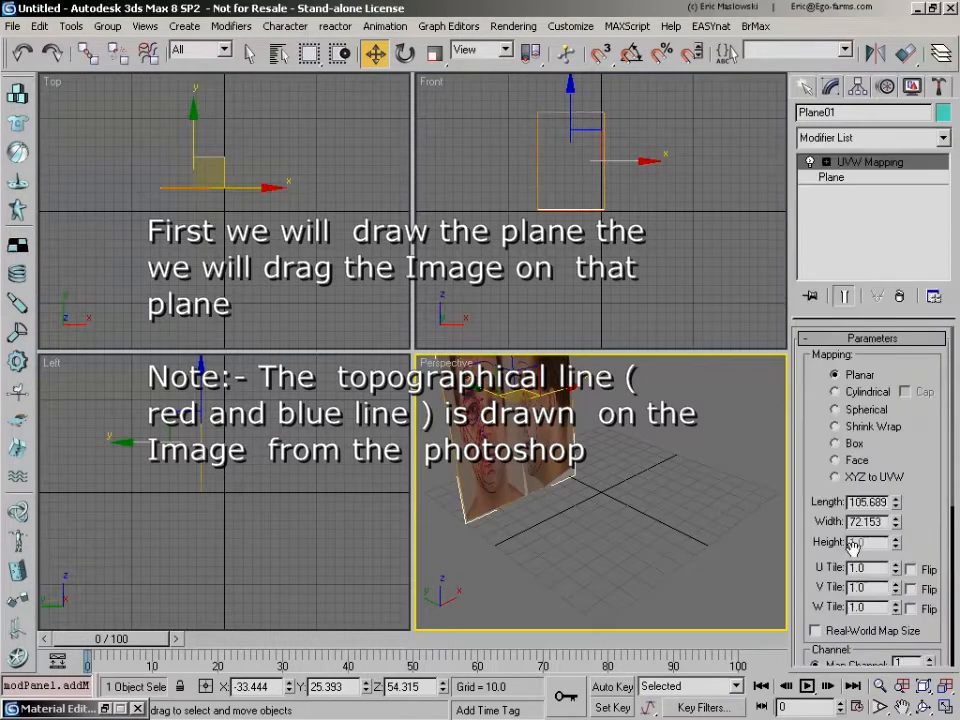
Try a U Tile value of 0.54 for the plane's UVW mapping in the maximized Perspective viewport.
click(901, 707)
drag(600, 463, 609, 487)
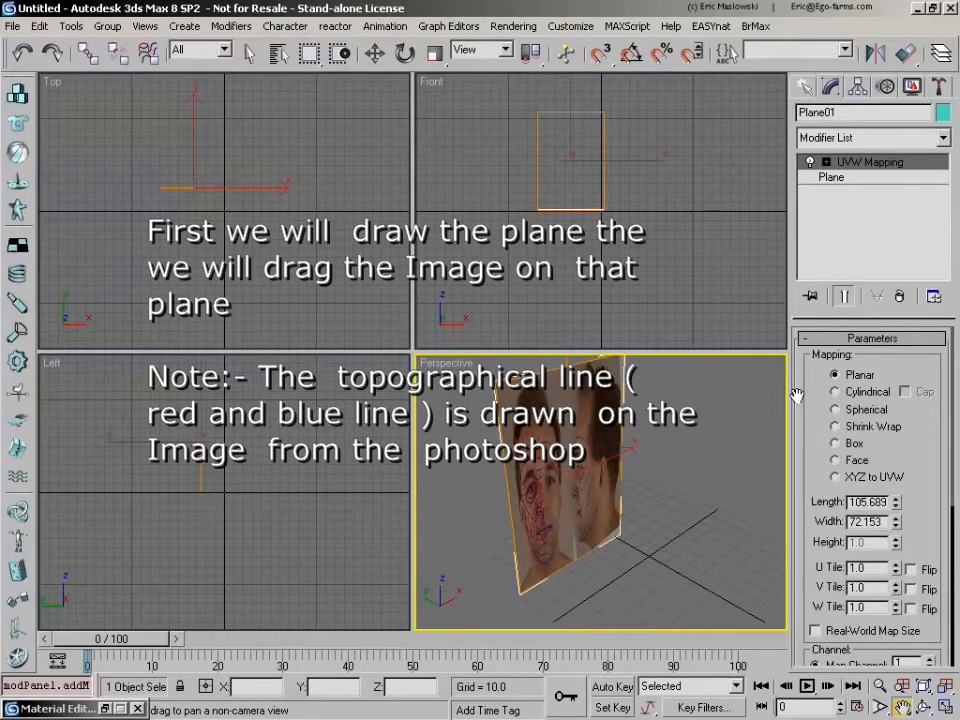
click(922, 707)
click(945, 707)
drag(516, 349, 528, 393)
middle_drag(528, 393, 527, 398)
key(w)
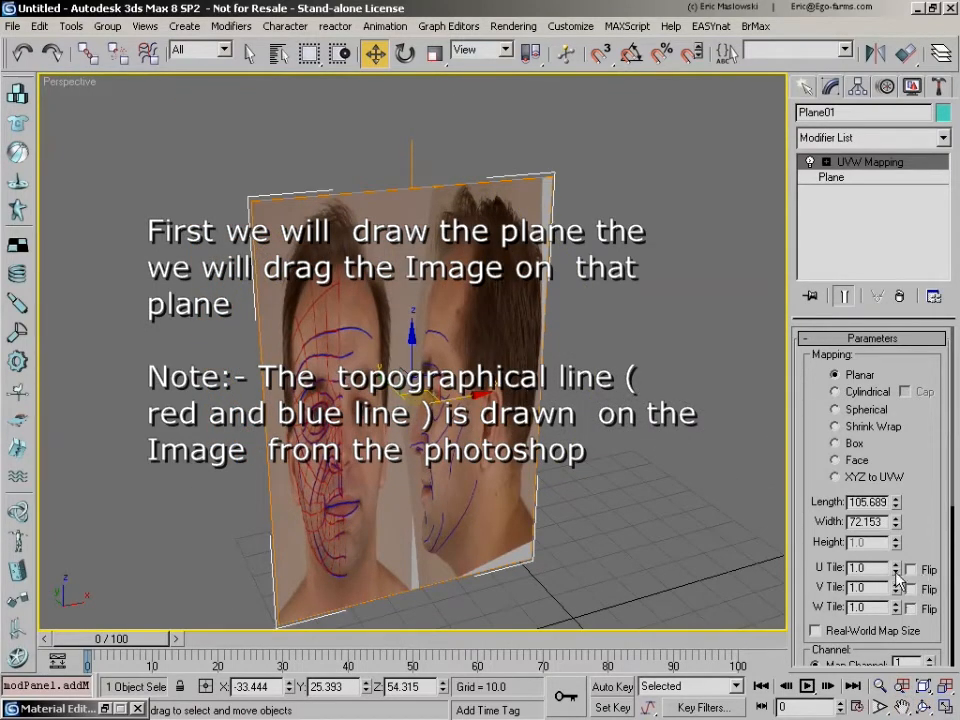
drag(897, 577, 896, 611)
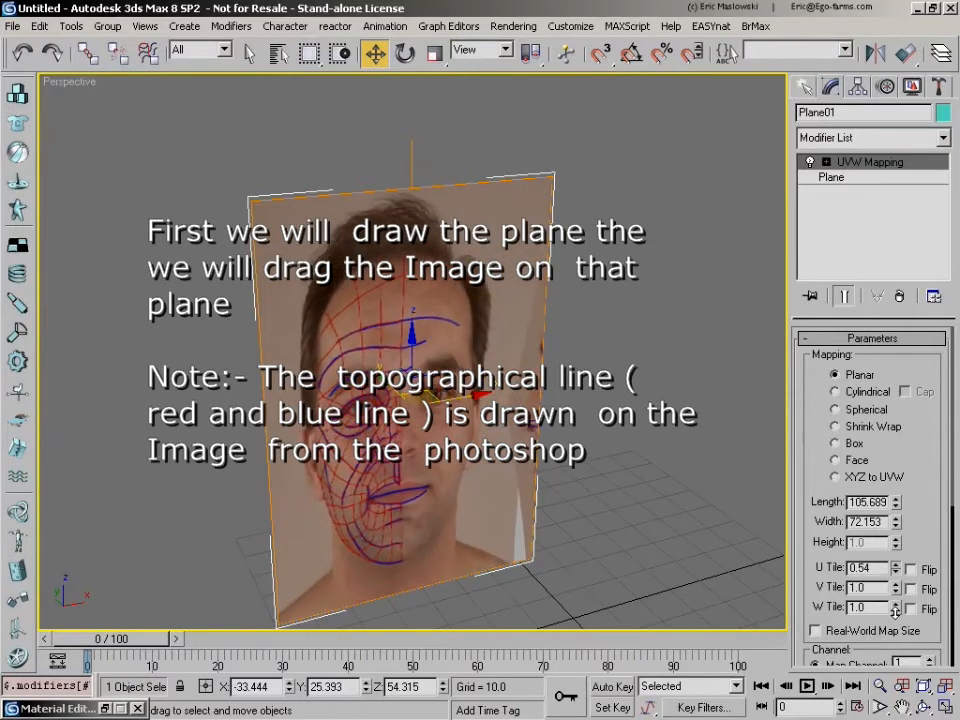
right_click(896, 611)
Return U Tile to 1.0 and apply Bitmap Fit to the plane's UVW mapping using Alfred_Topology.psd with Collapsed Layers.
drag(908, 542, 909, 437)
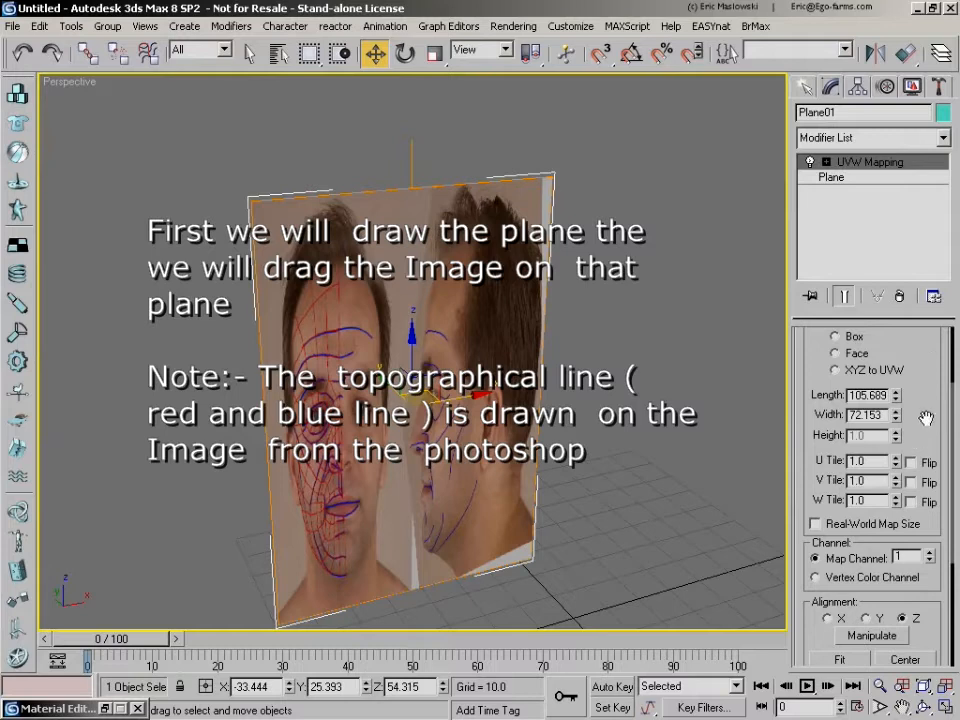
drag(925, 412, 930, 297)
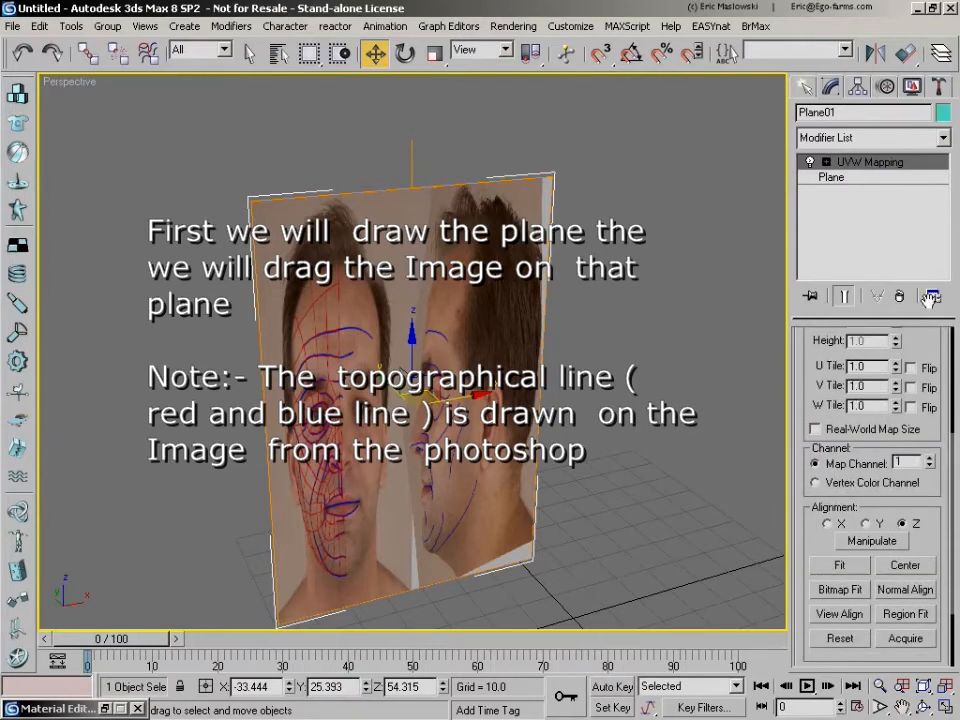
drag(934, 566, 936, 500)
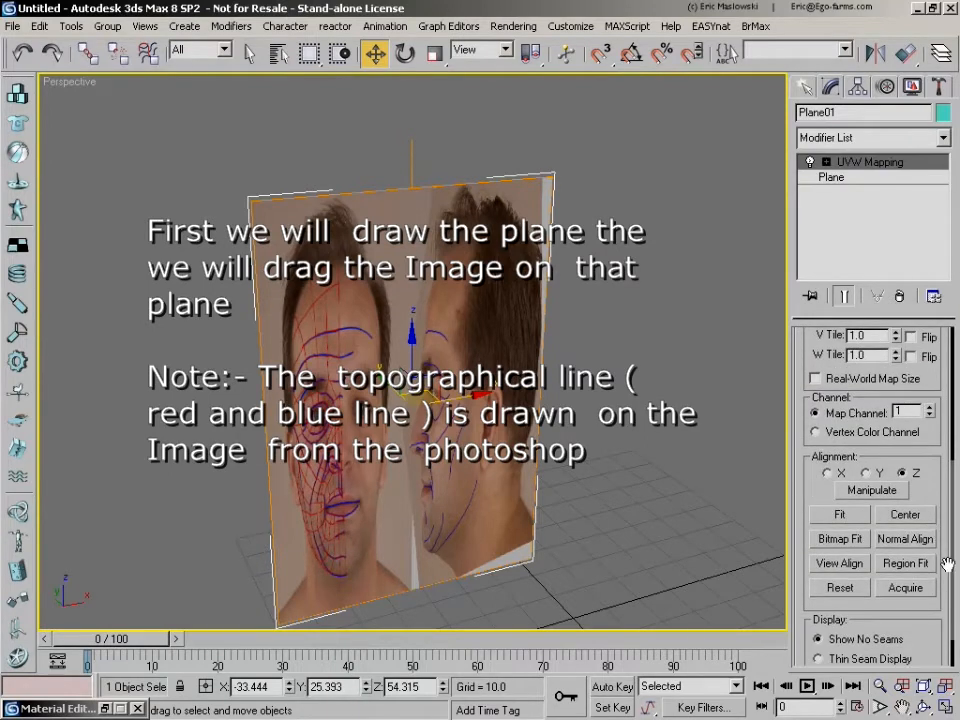
drag(953, 573, 957, 609)
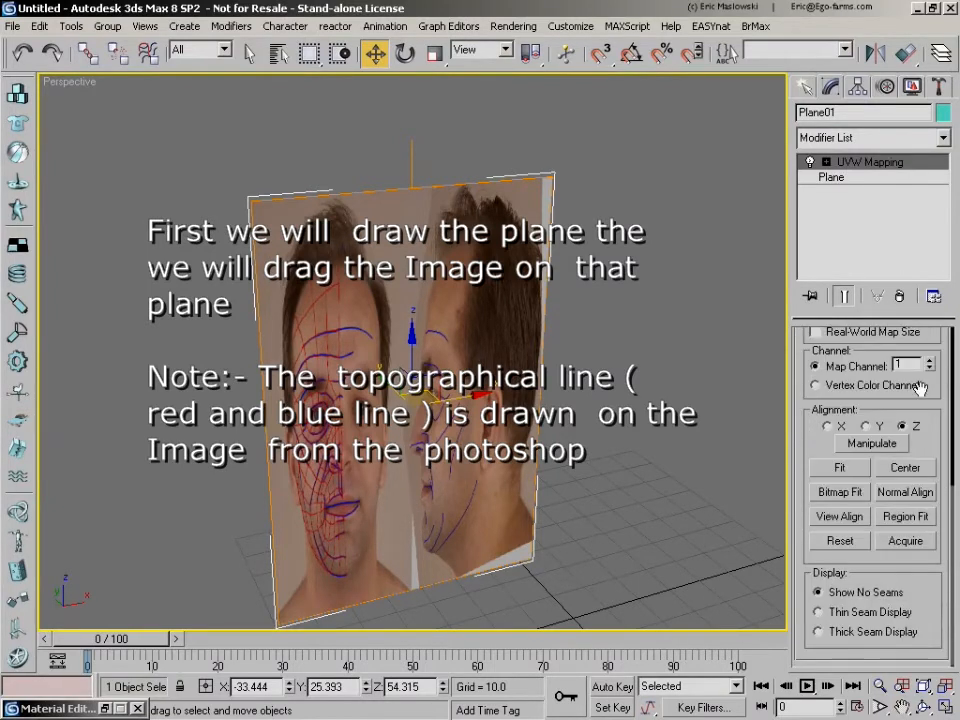
click(838, 493)
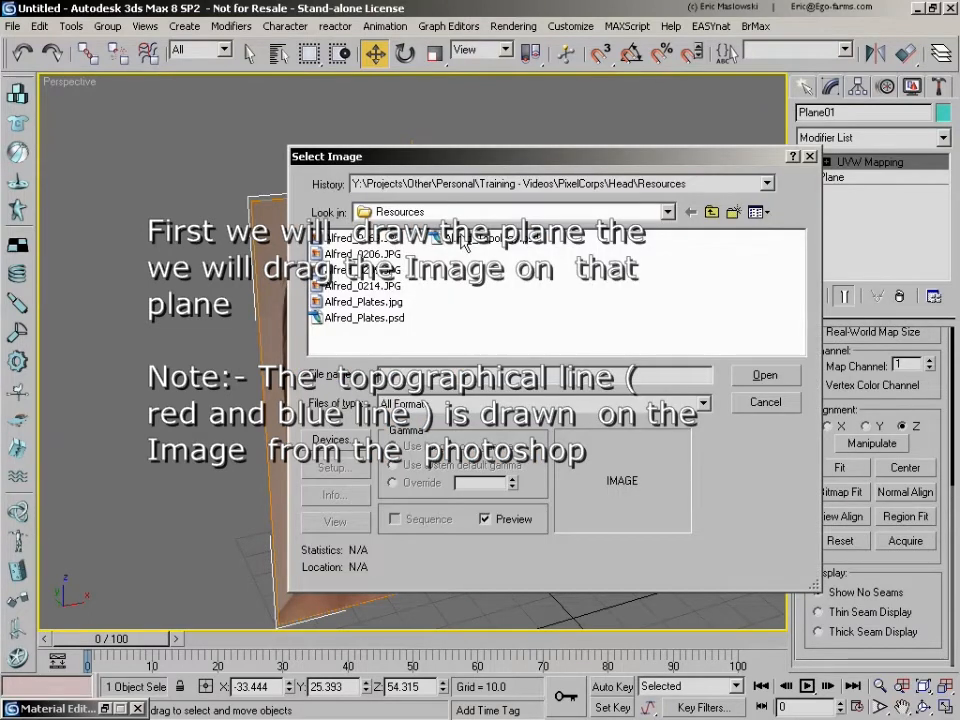
click(462, 240)
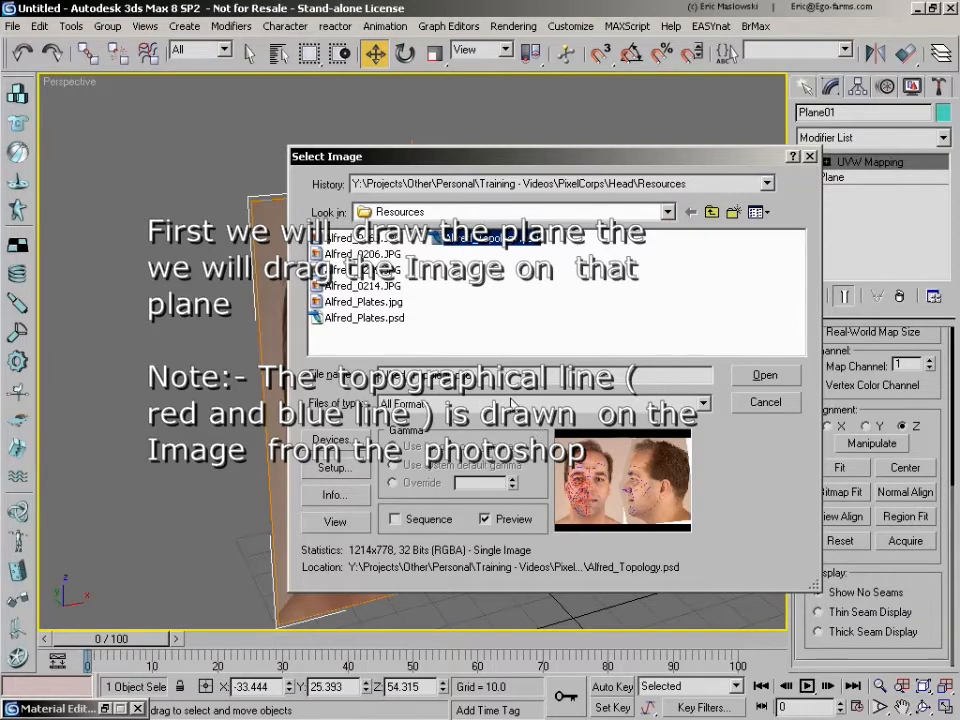
click(764, 377)
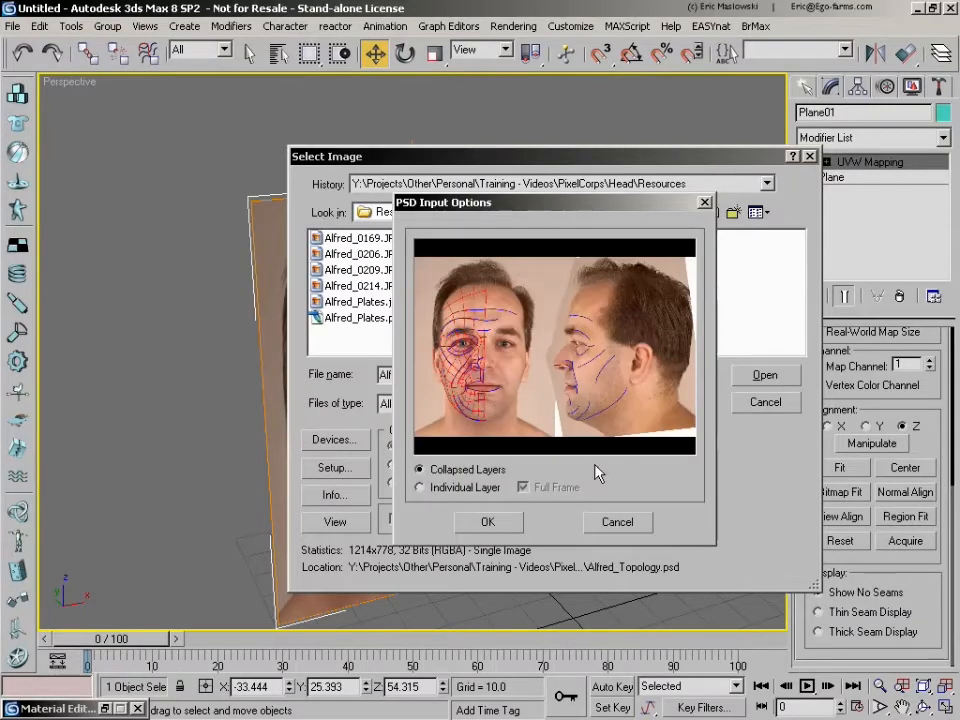
click(487, 521)
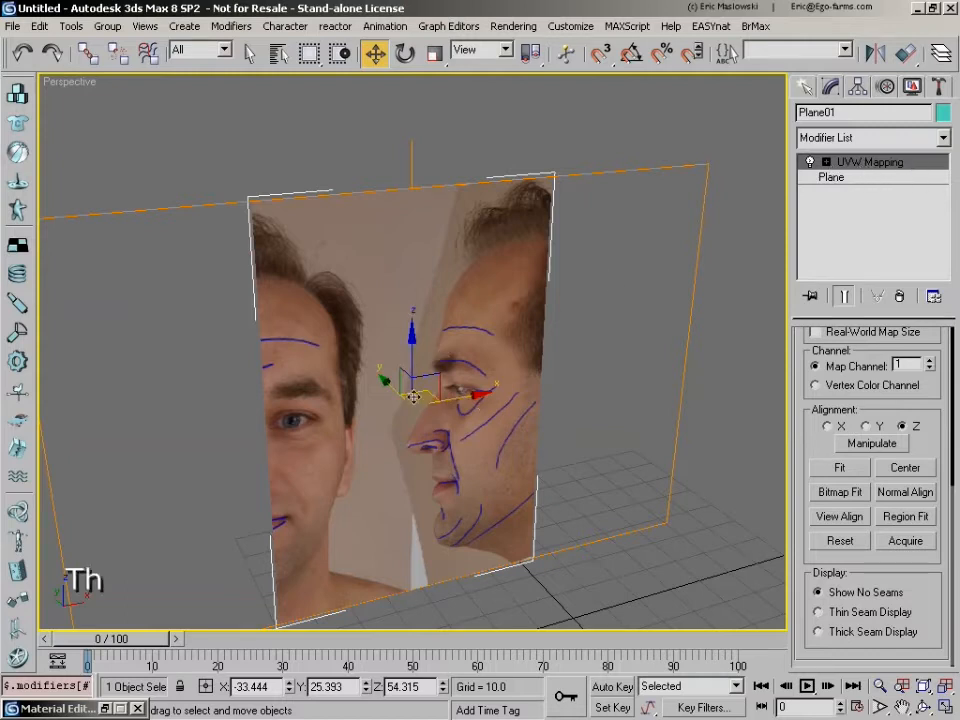
Move the UVW Mapping gizmo about 43 units along X so the front-view face fills the plane, and leave gizmo editing.
click(826, 162)
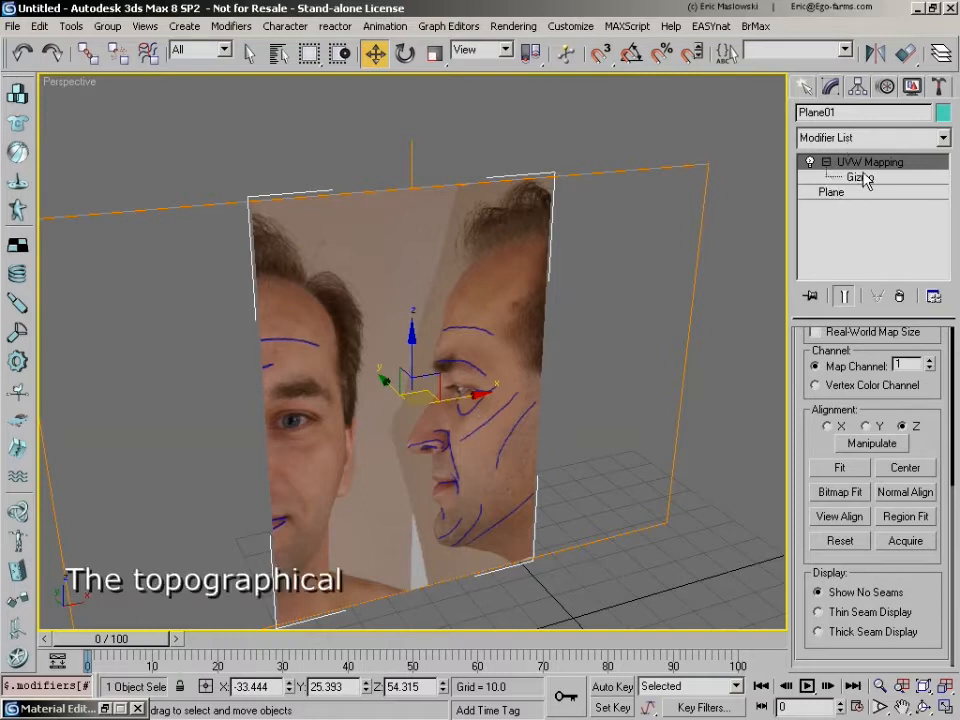
click(860, 177)
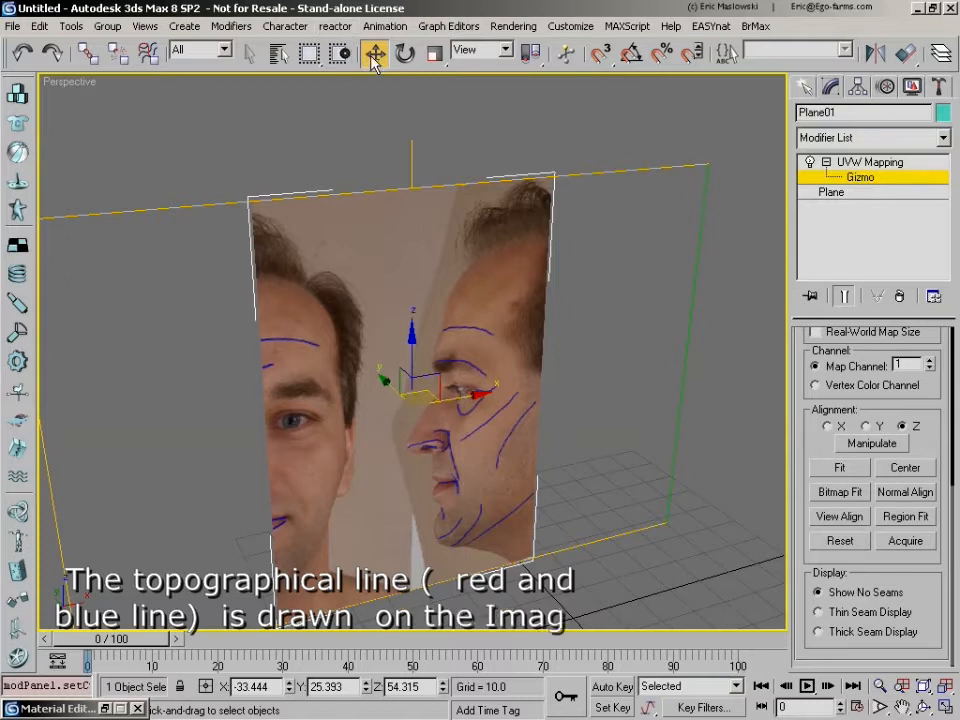
drag(463, 393, 616, 373)
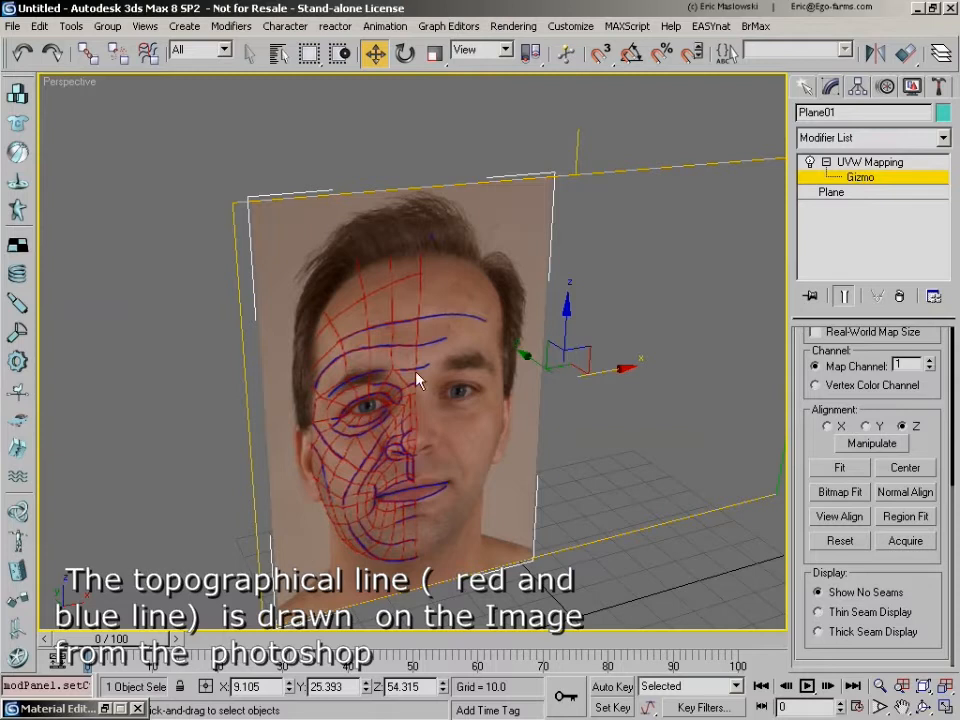
click(874, 180)
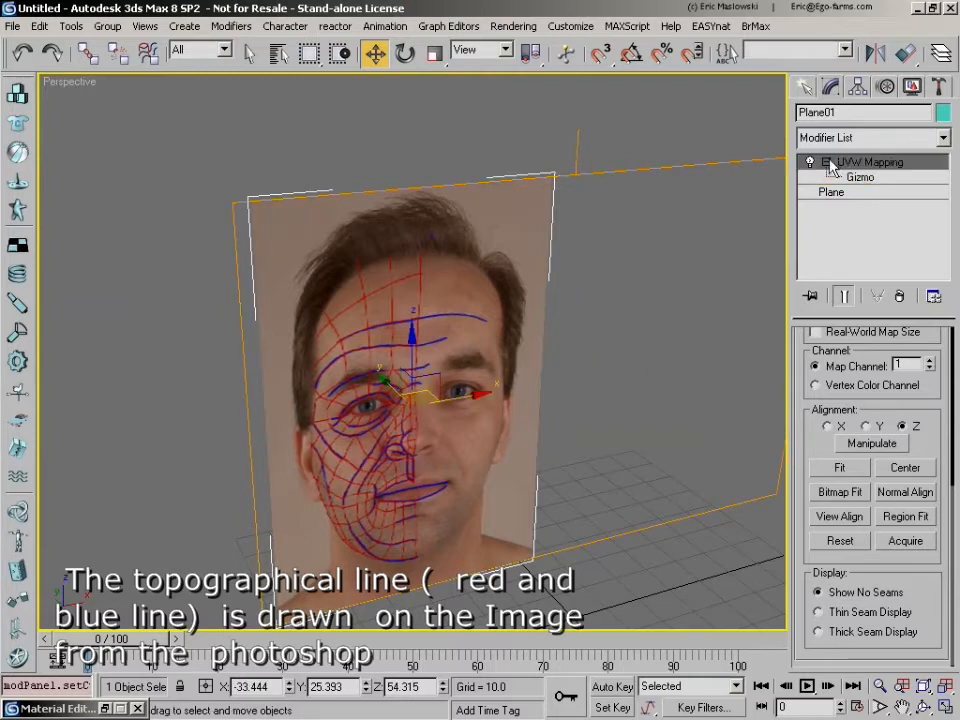
click(826, 162)
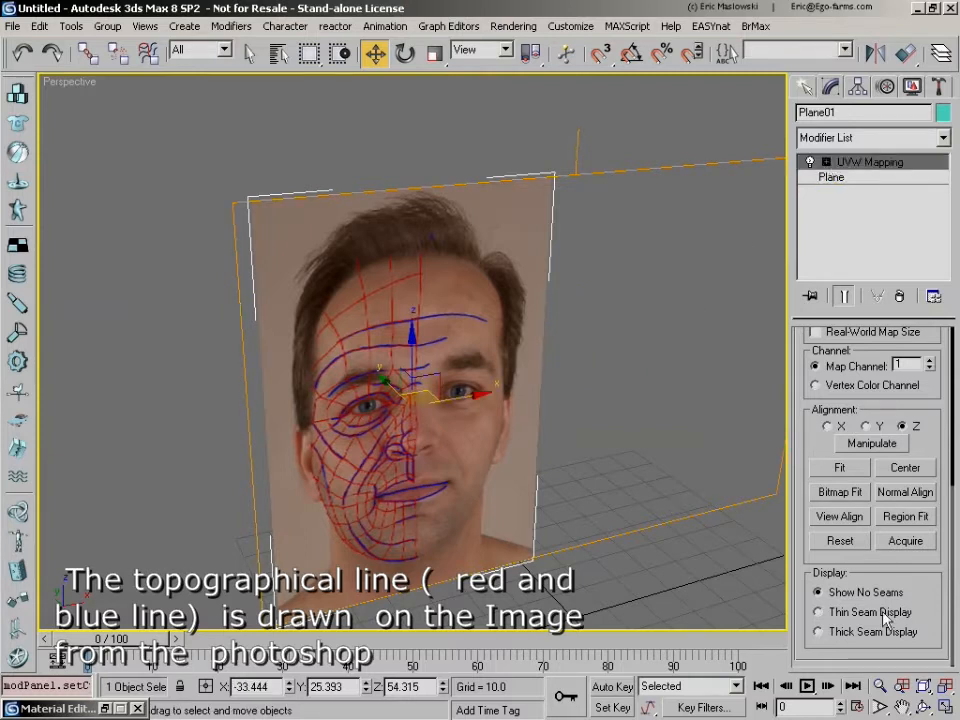
Set the face material's Self-Illumination to 100 so the reference image stays bright from any viewing angle.
click(925, 707)
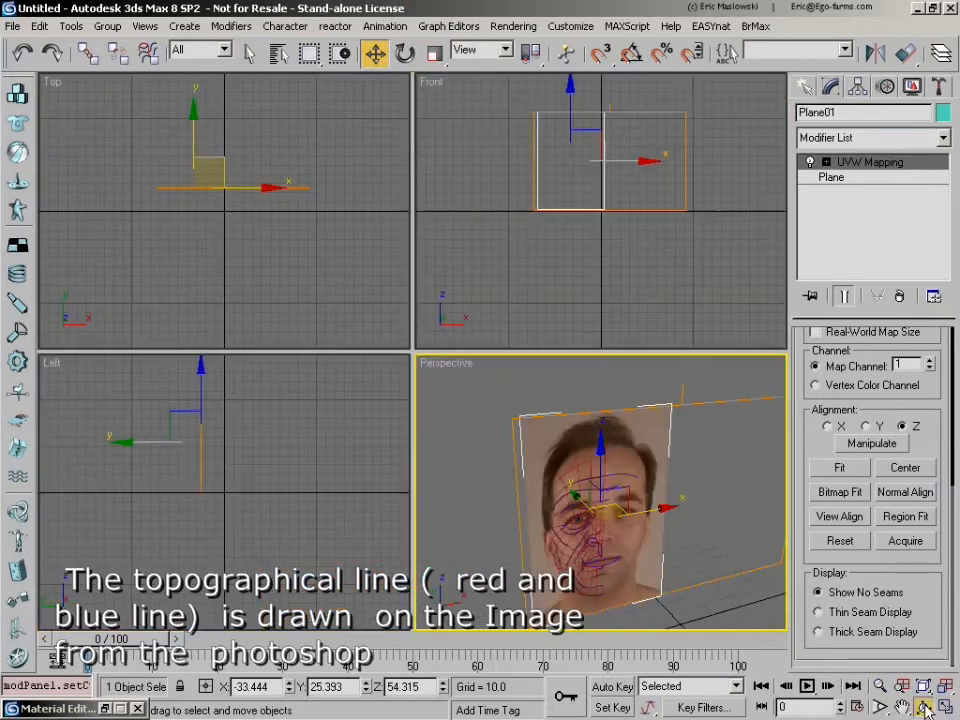
click(925, 707)
drag(598, 452, 443, 443)
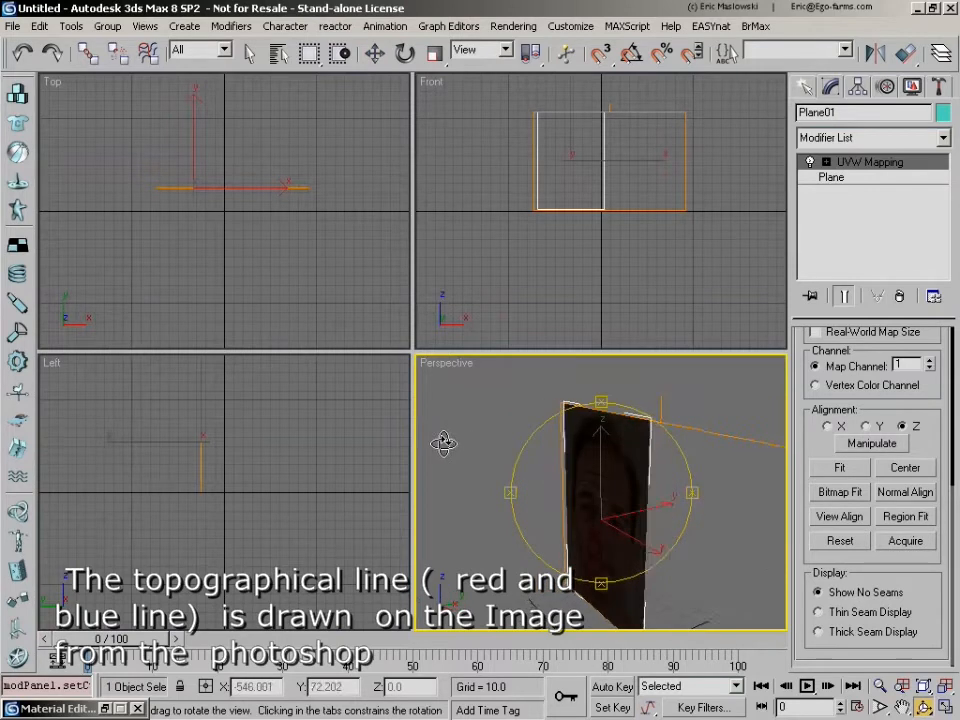
click(903, 706)
mouse_move(626, 508)
mouse_down()
mouse_move(624, 471)
mouse_move(620, 497)
mouse_up()
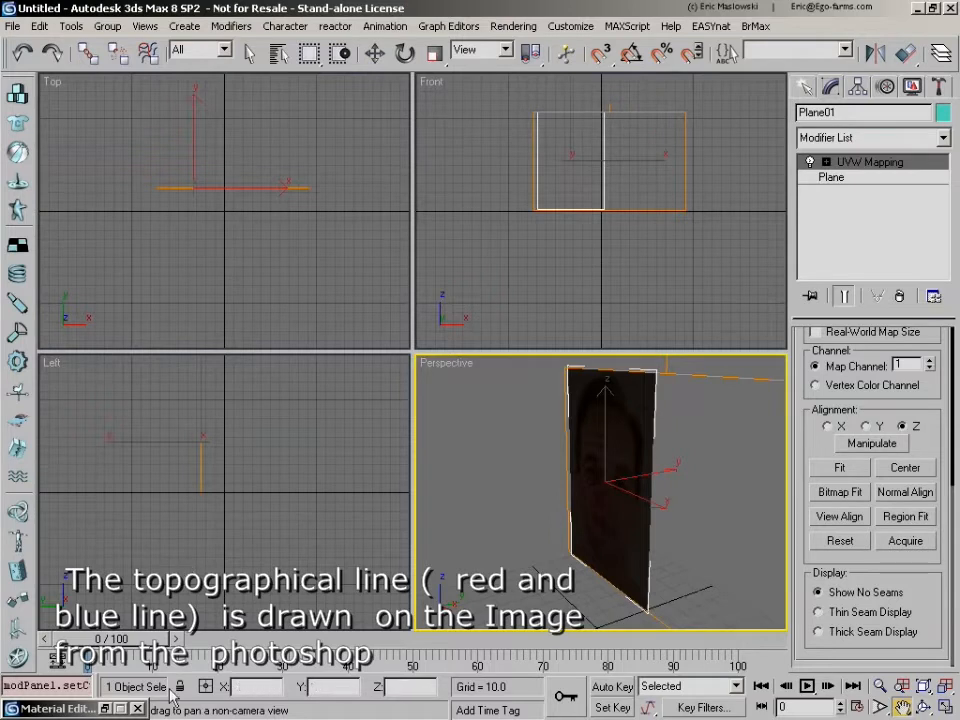
click(105, 708)
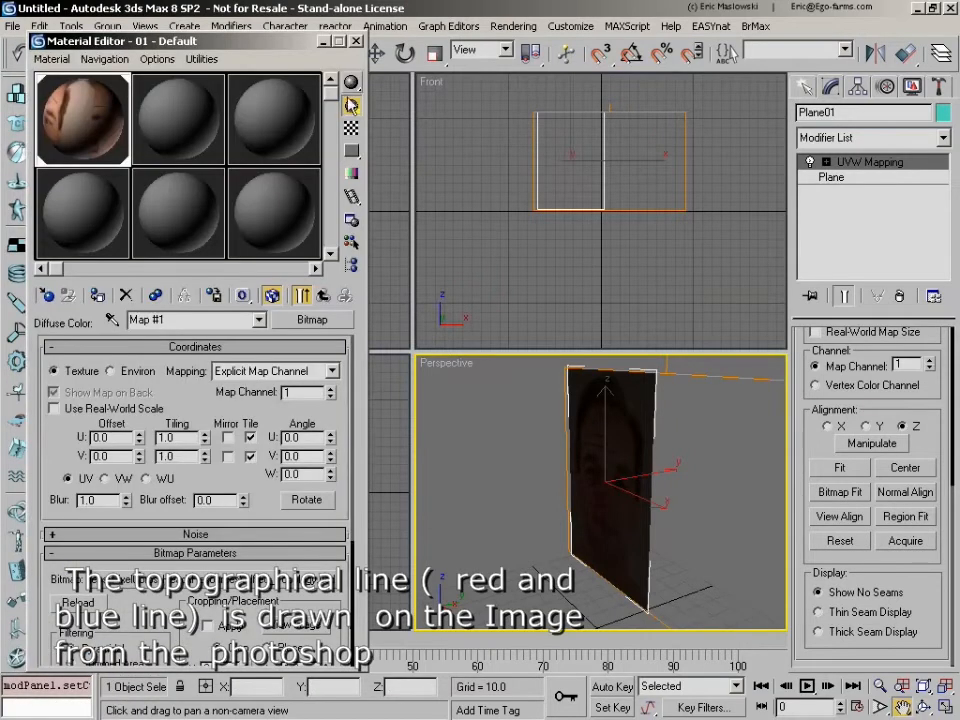
drag(228, 41, 266, 34)
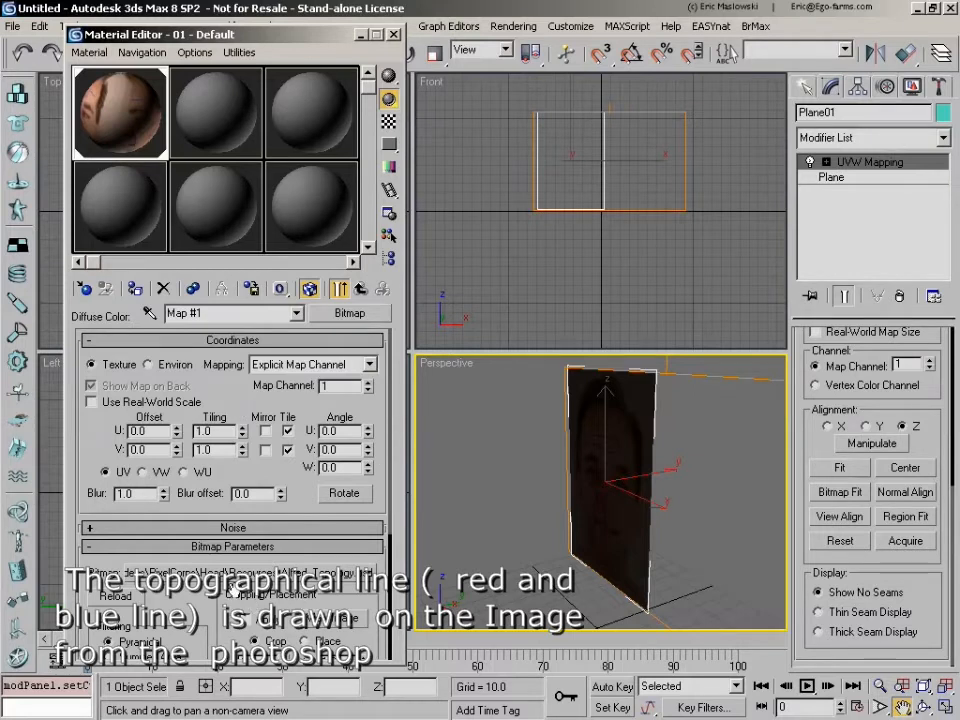
click(362, 290)
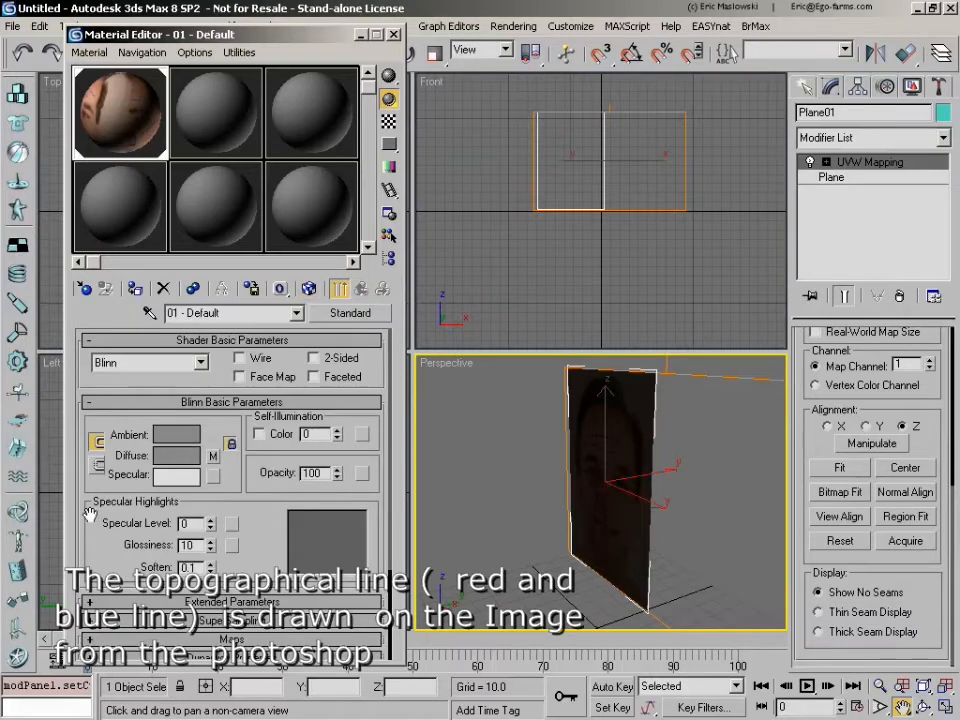
click(213, 455)
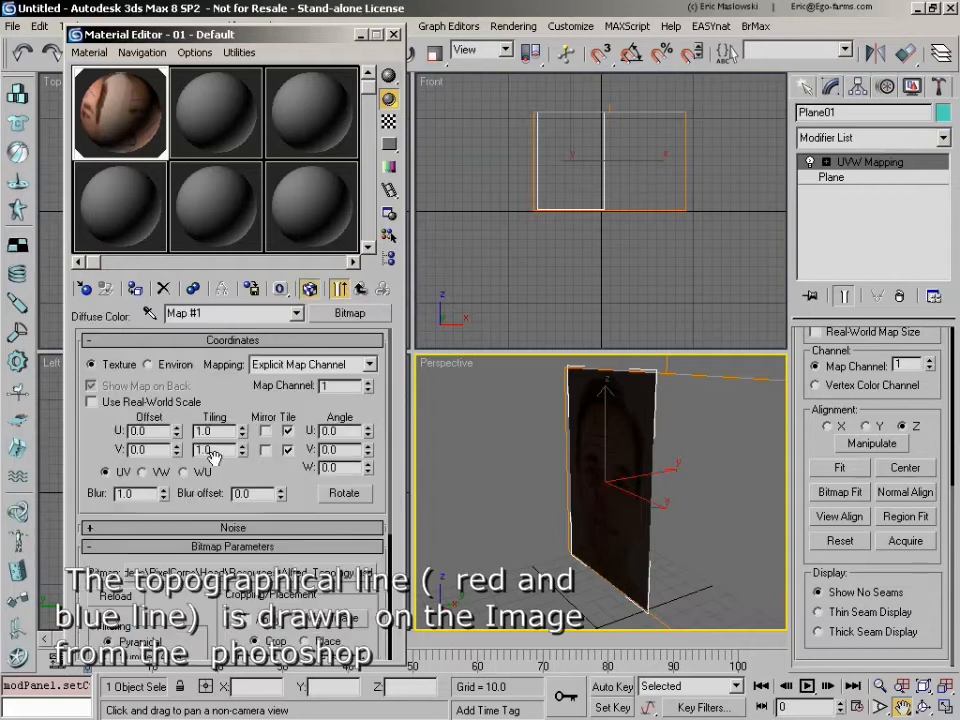
click(358, 290)
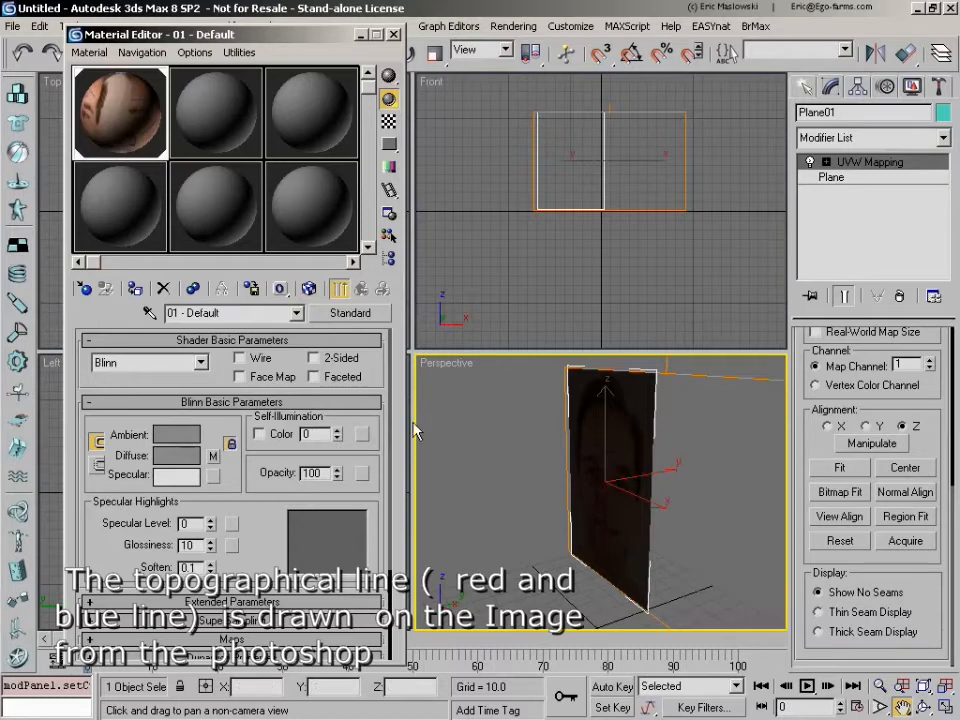
drag(340, 440, 349, 230)
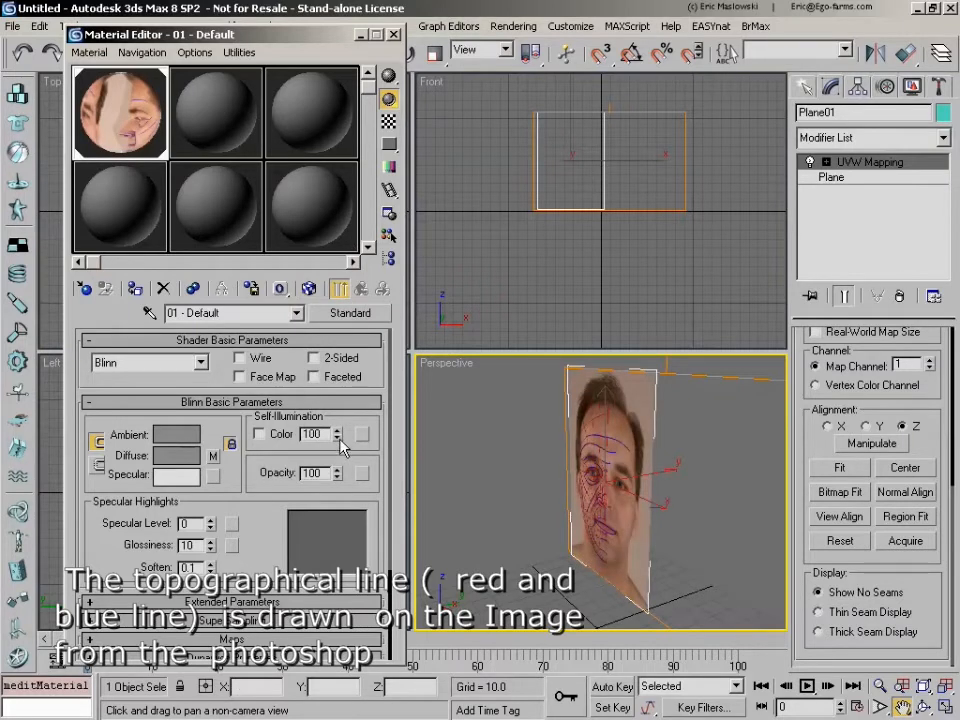
Inspect the self-illuminated face plane from other angles in the Perspective viewport and close the Material Editor.
click(920, 706)
drag(620, 500, 678, 480)
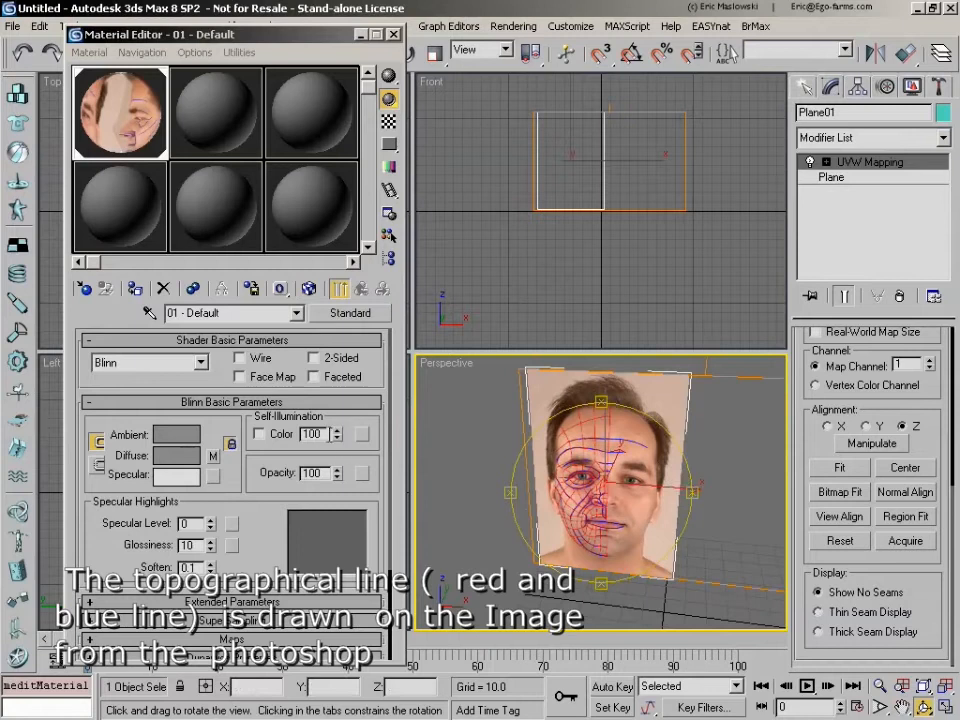
click(318, 434)
double_click(318, 434)
click(365, 421)
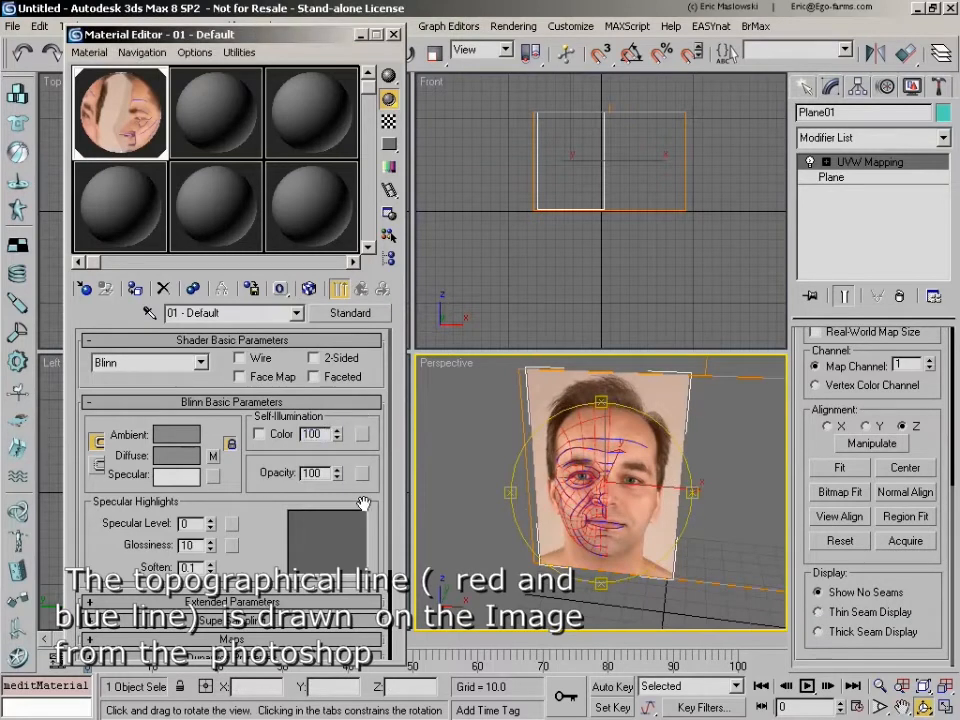
click(393, 36)
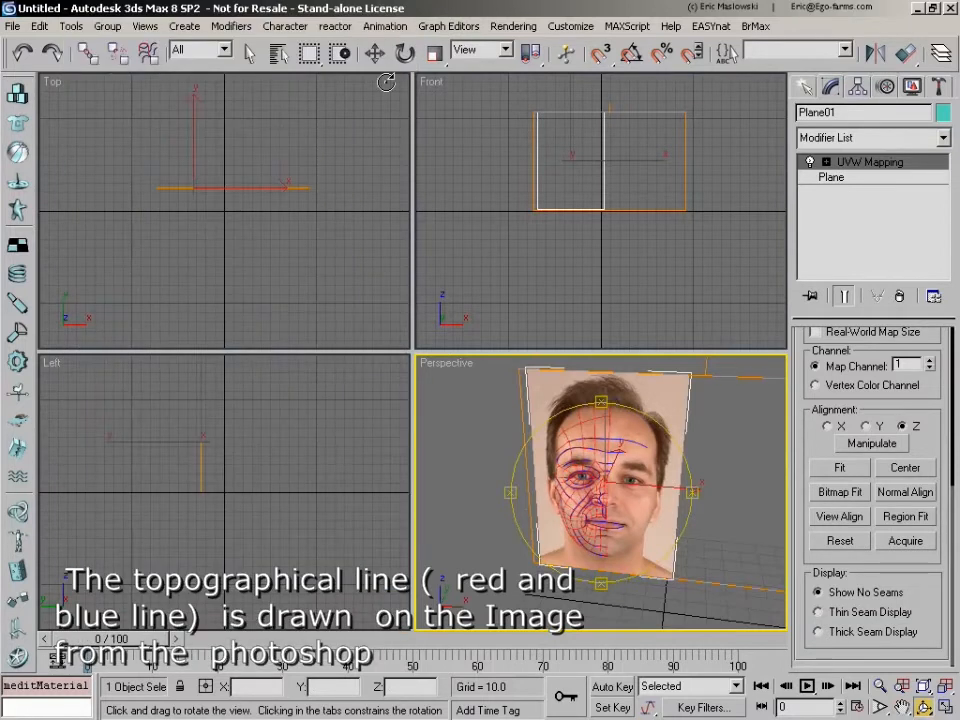
drag(636, 486, 613, 476)
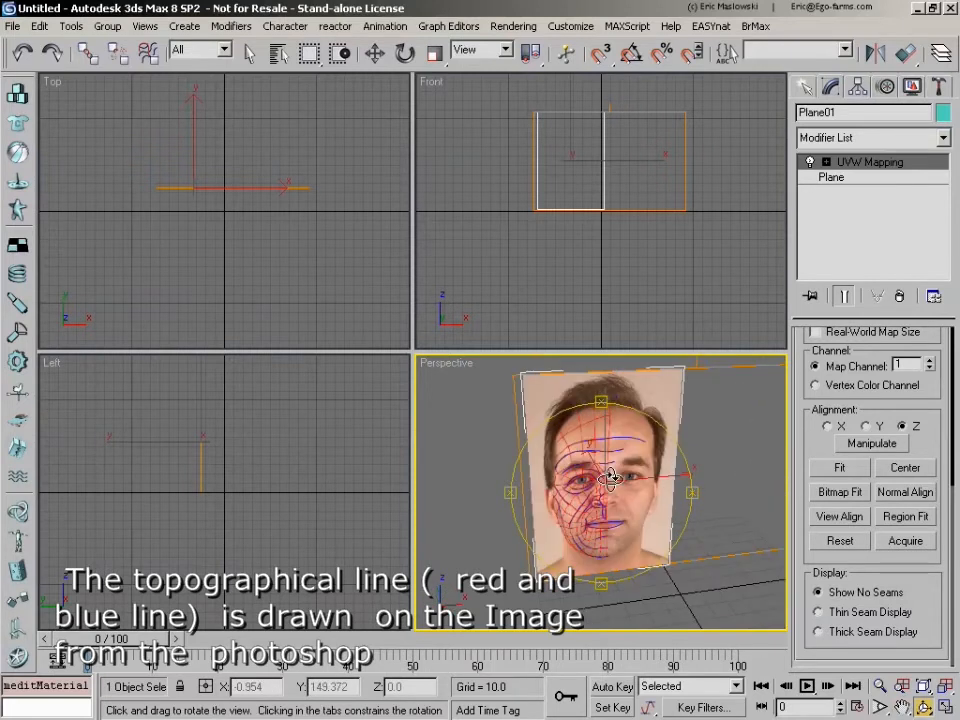
Clone the face plane as one Copy named Plane02, rotated -90 degrees about Z with angle snap on, in the maximized Perspective viewport.
key(w)
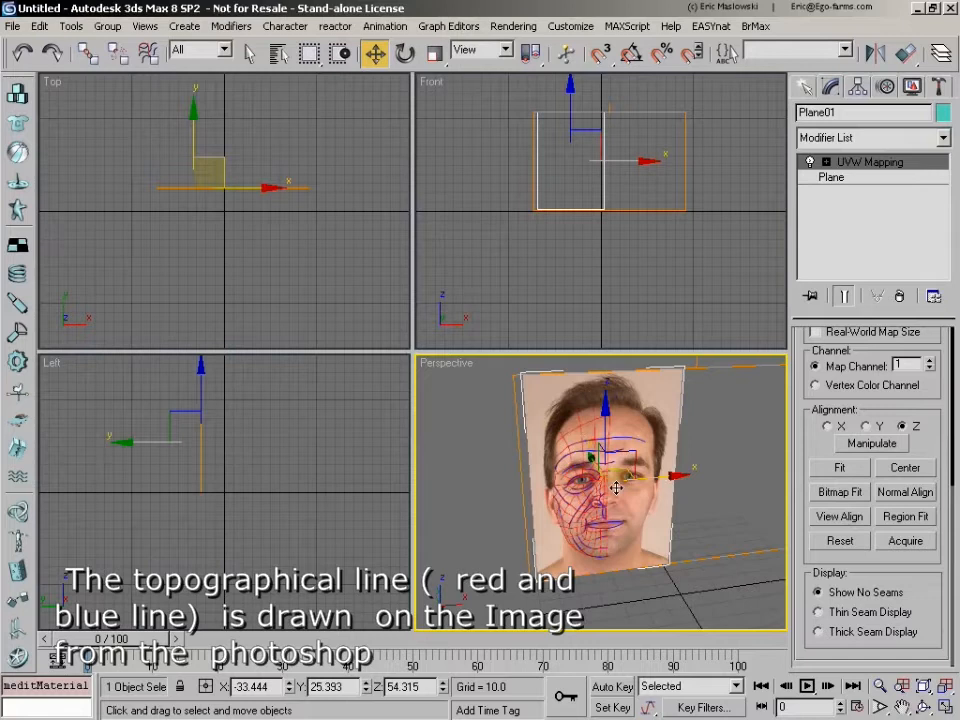
click(405, 54)
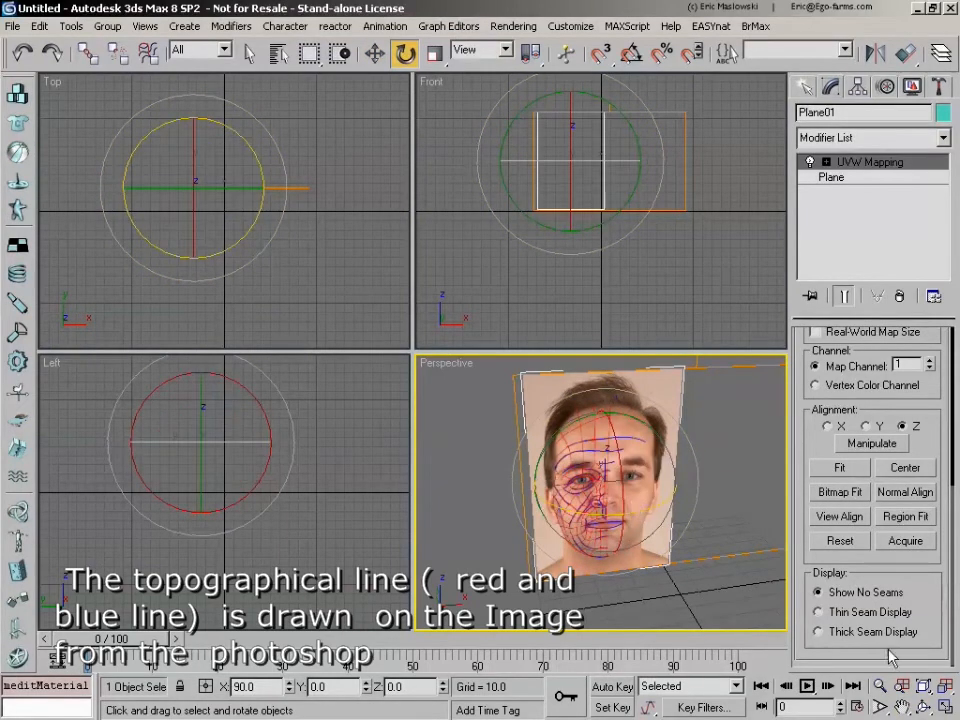
key(alt+w)
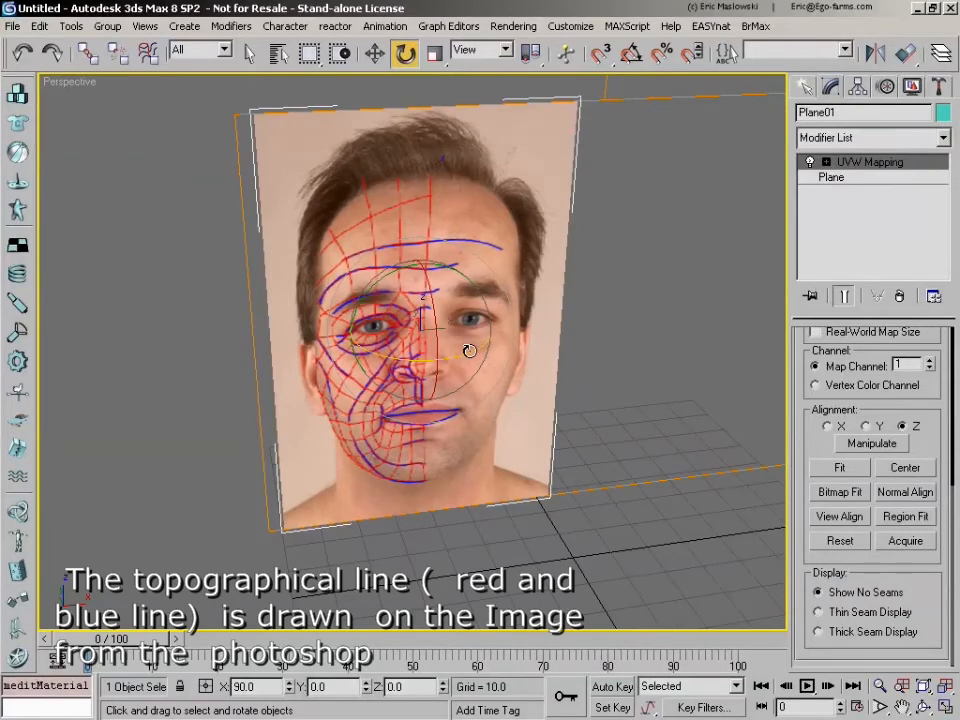
shift+drag(469, 350, 439, 350)
drag(411, 354, 295, 375)
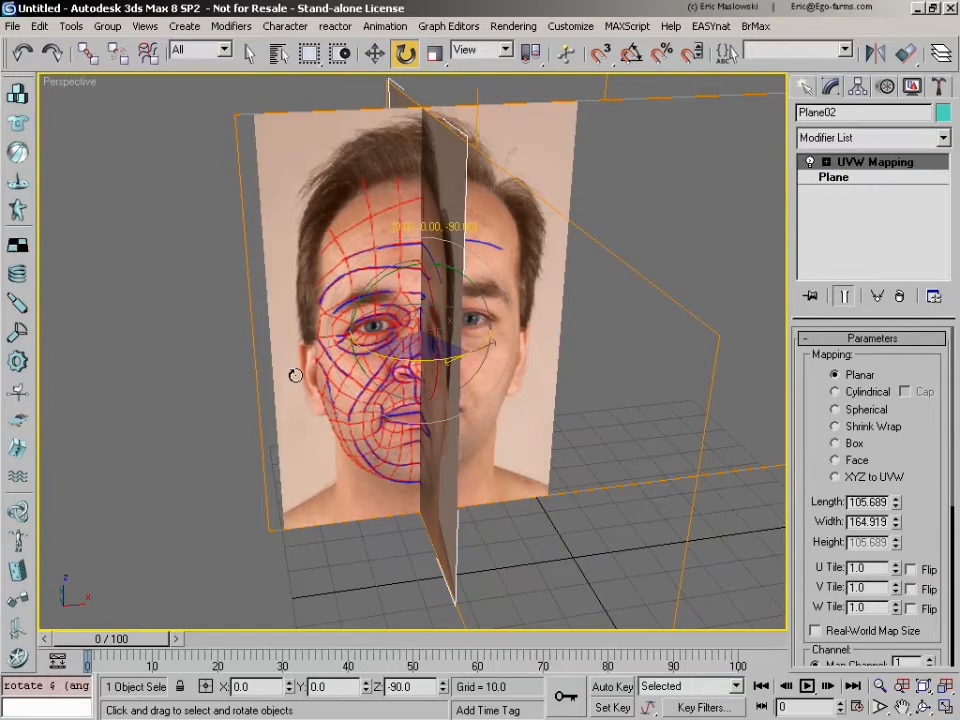
drag(295, 375, 369, 348)
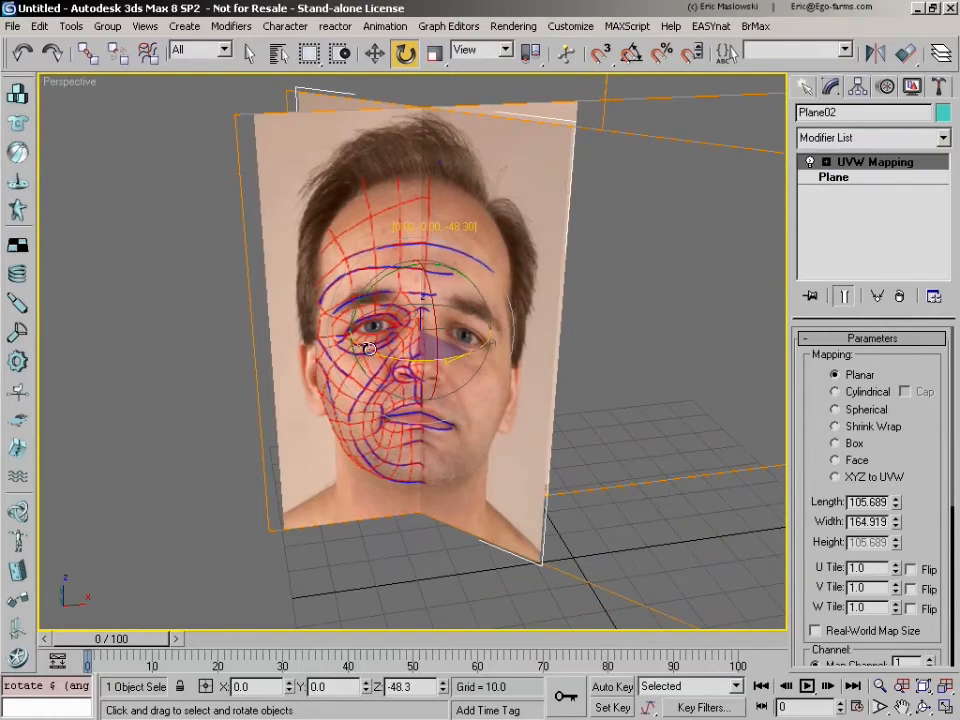
mouse_move(369, 349)
mouse_down()
mouse_move(265, 262)
mouse_move(460, 350)
mouse_move(390, 316)
mouse_move(367, 327)
mouse_up()
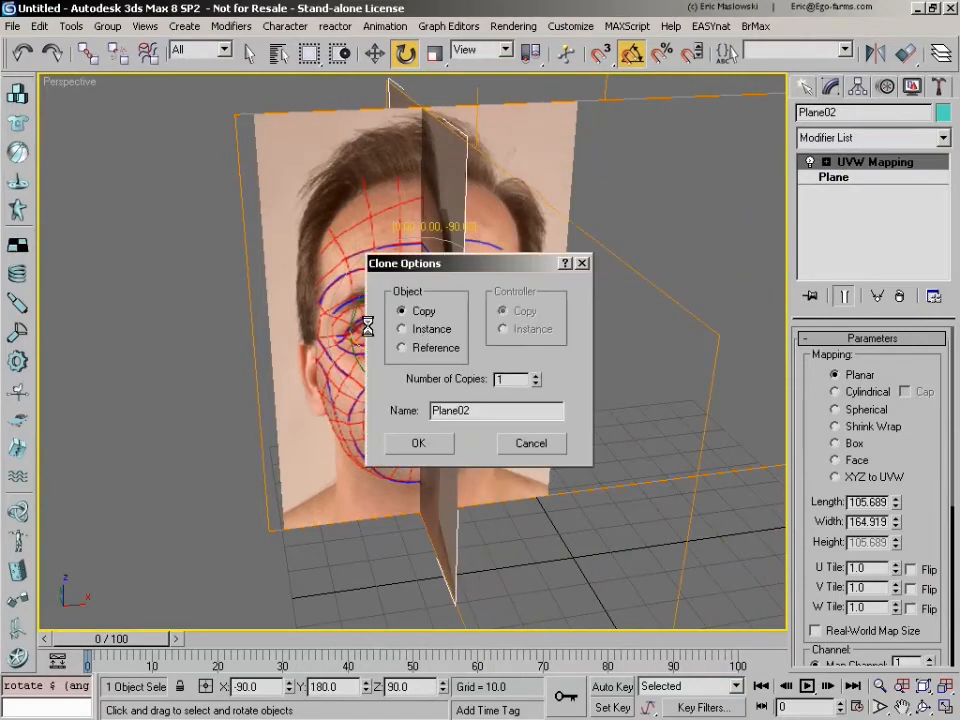
click(418, 443)
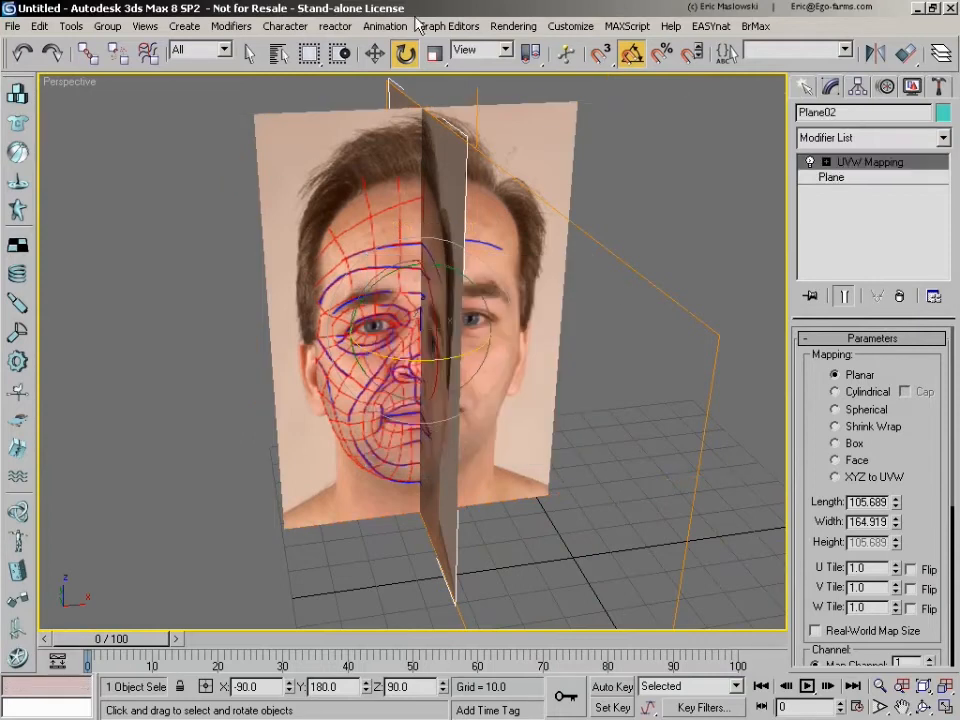
Move the rotated plane copy about 35 units along X to the side edge of the front face plane.
click(378, 56)
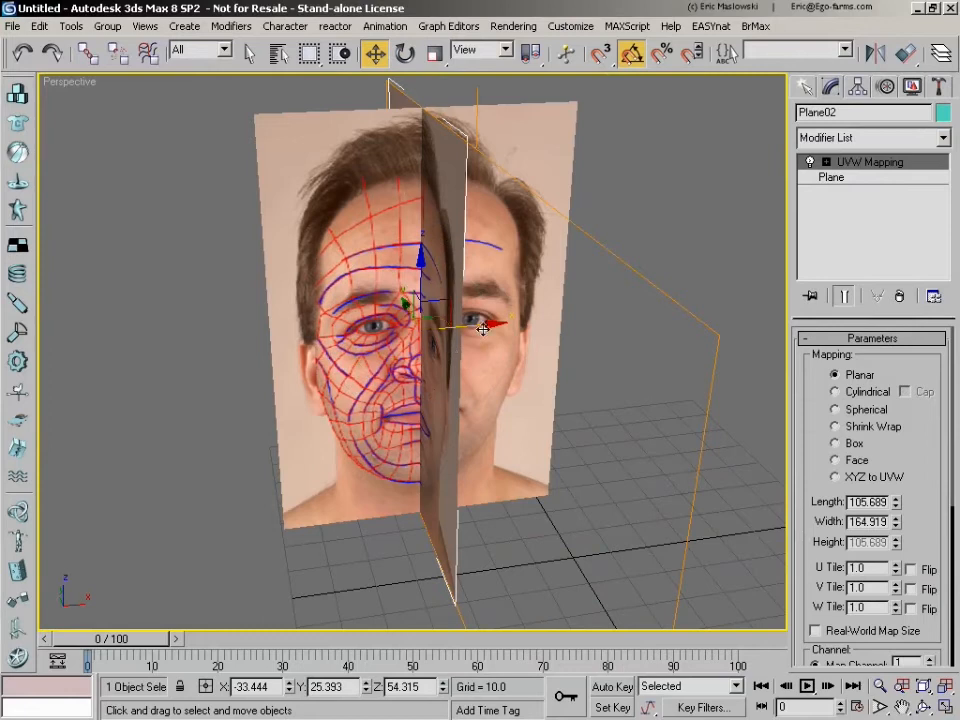
mouse_move(483, 329)
mouse_down()
mouse_move(636, 279)
mouse_move(621, 298)
mouse_up()
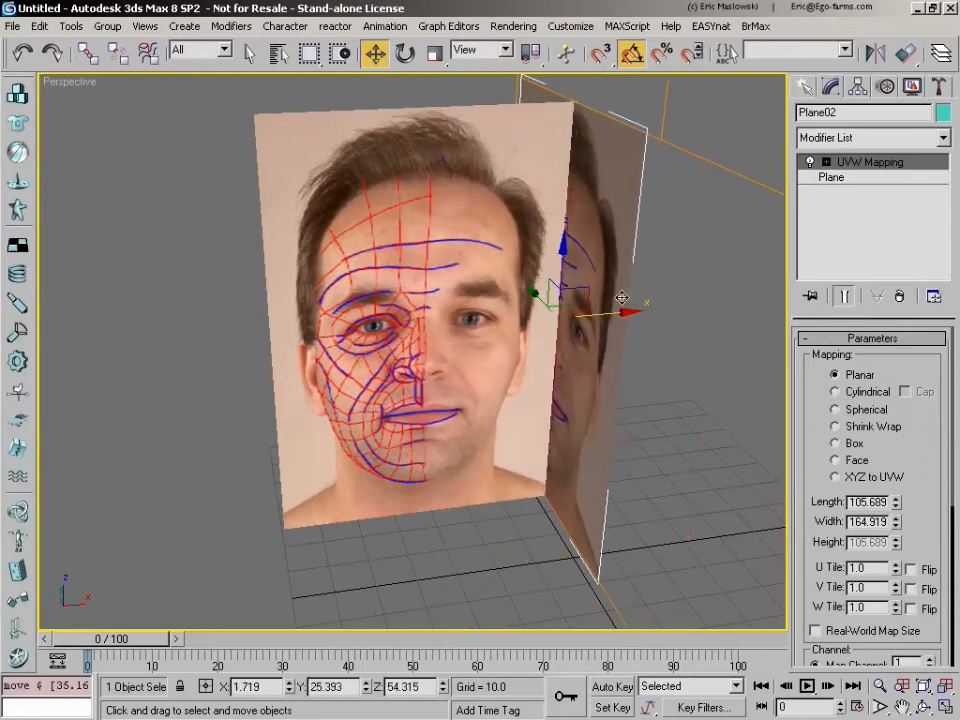
Slide Plane02's UVW Mapping gizmo along Y to about 69 to bring in the profile photo, and flip the U tiling.
click(945, 707)
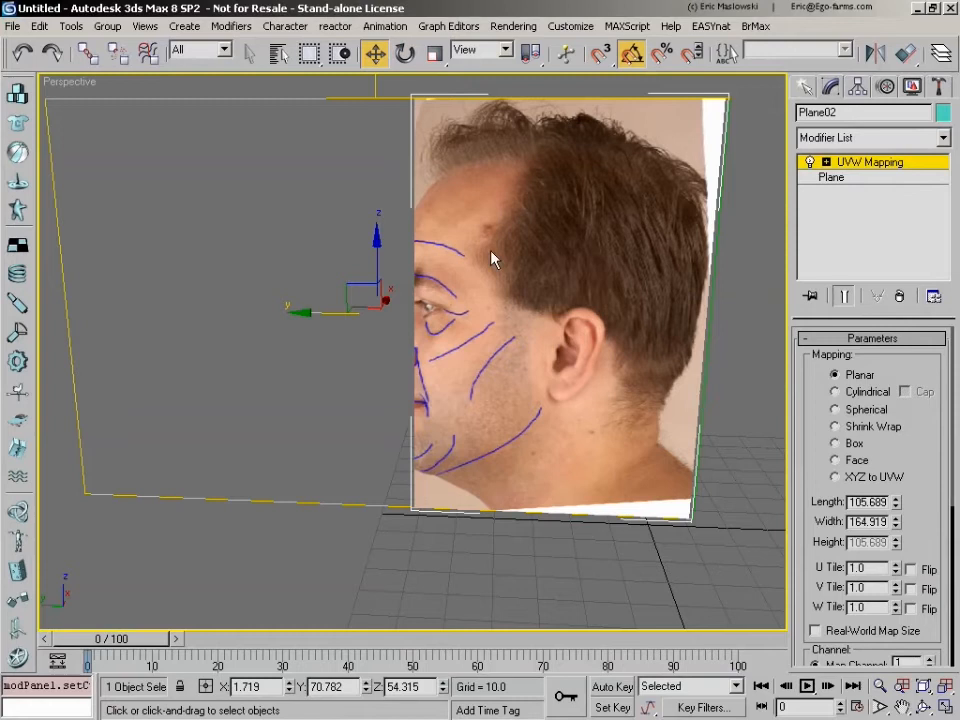
drag(290, 316, 309, 324)
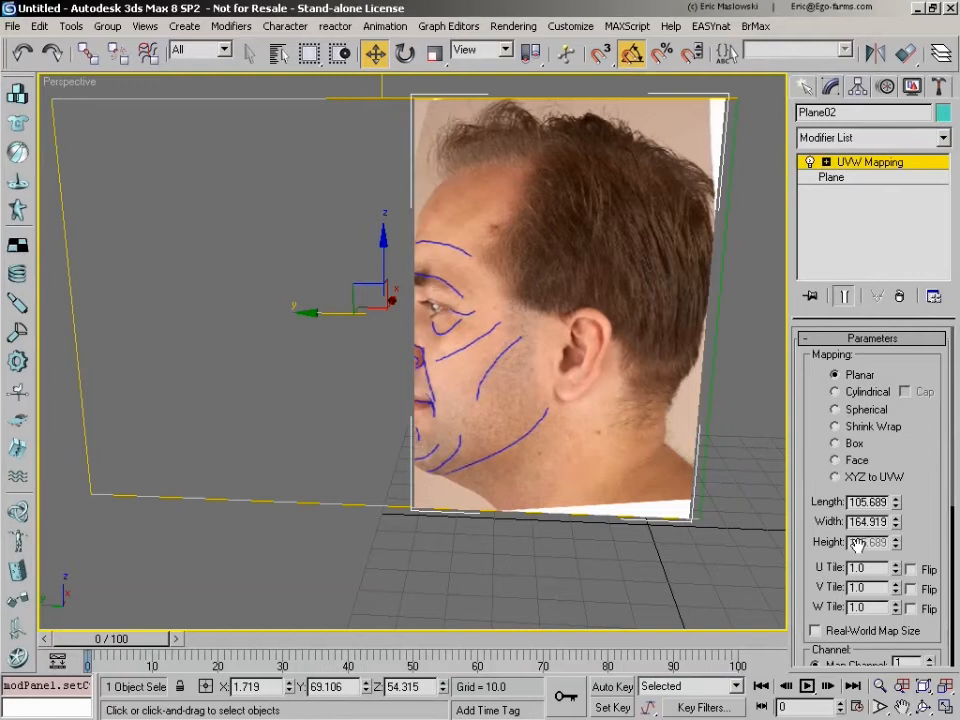
click(910, 568)
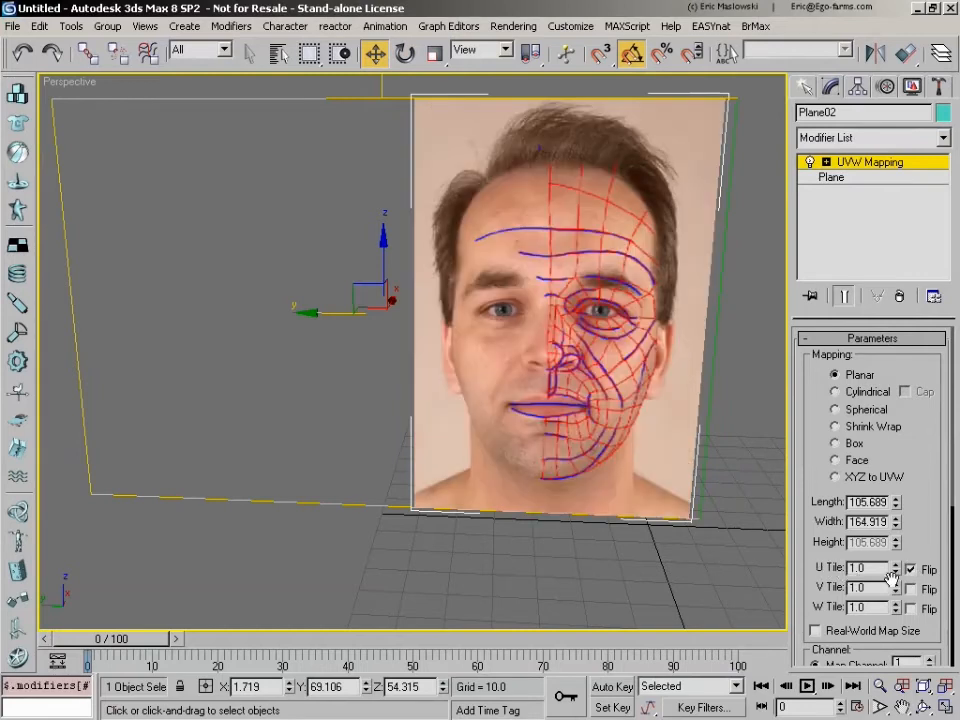
Slide the flipped mapping gizmo along Y to about -11.9 so the profile photo covers the side plane.
drag(305, 314, 615, 334)
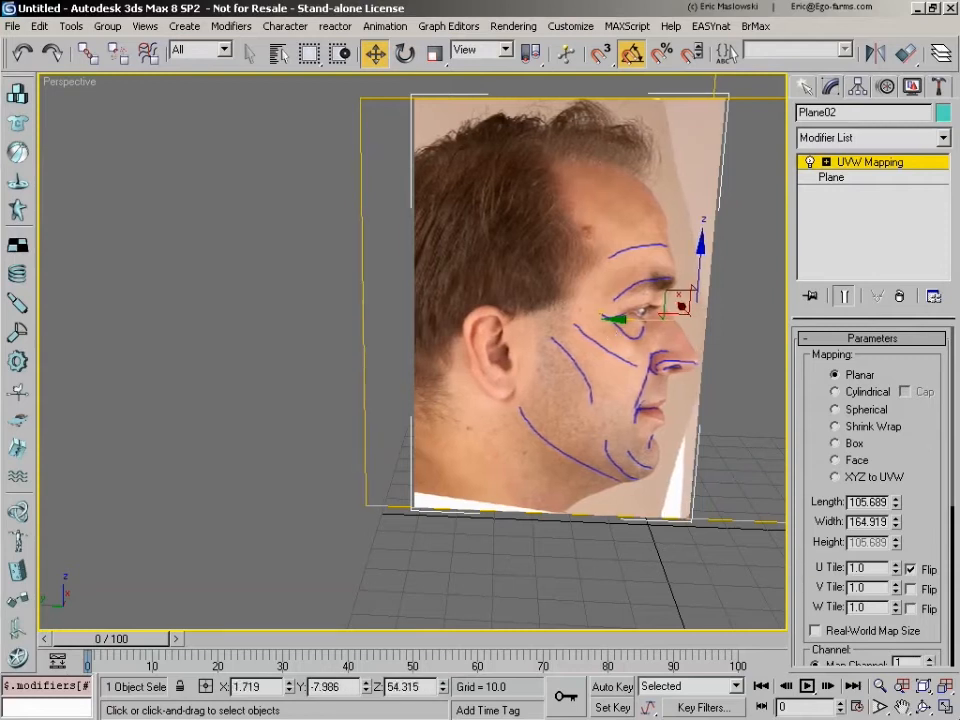
click(923, 706)
mouse_move(555, 336)
mouse_down()
mouse_move(452, 336)
mouse_move(471, 347)
mouse_move(557, 343)
mouse_up()
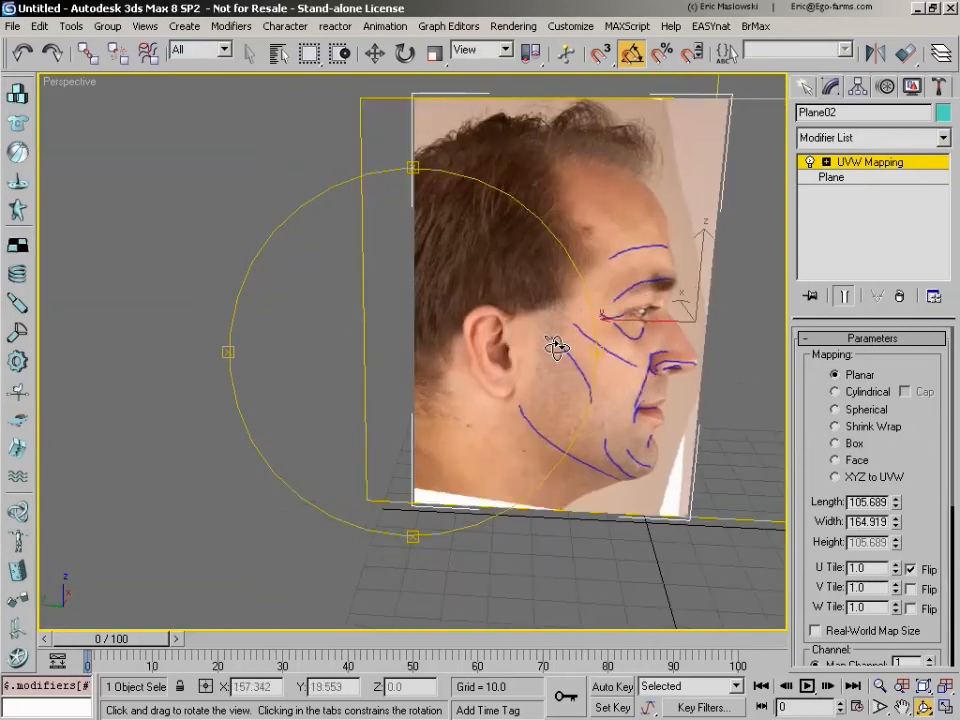
right_click(597, 320)
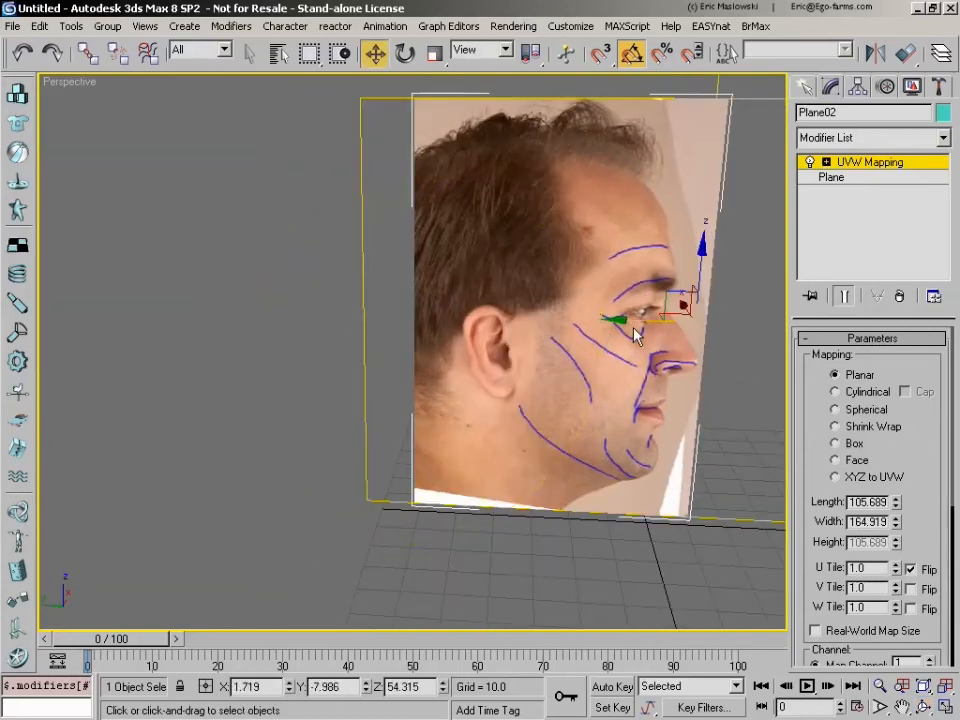
drag(628, 320, 646, 319)
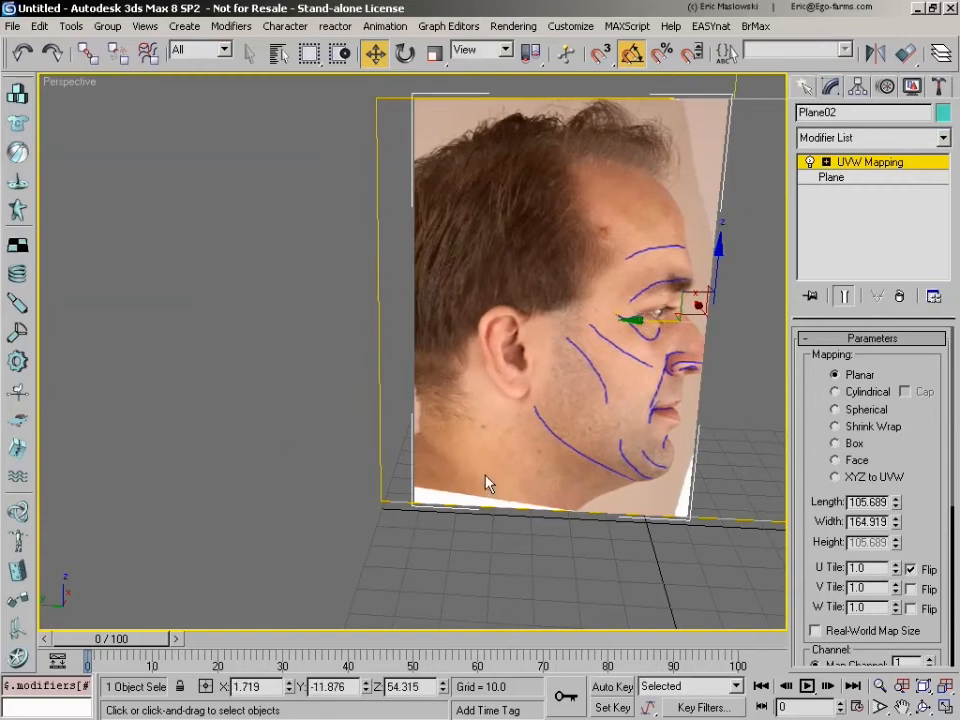
Leave the mapping gizmo and widen the side plane to 87.065 in its base Plane parameters.
click(886, 165)
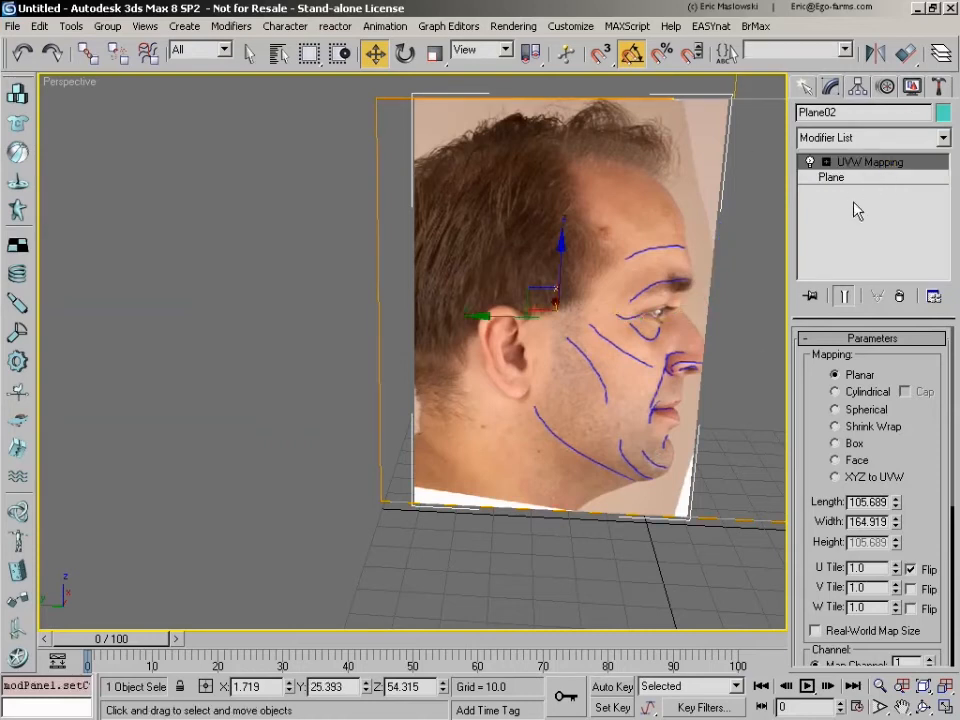
click(866, 179)
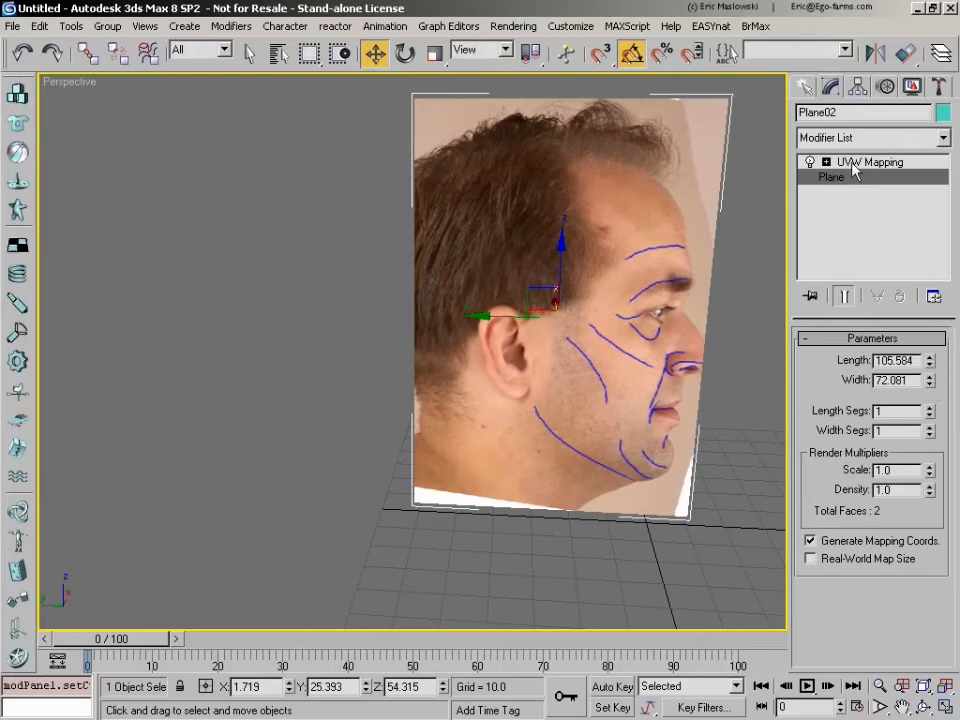
drag(930, 379, 929, 394)
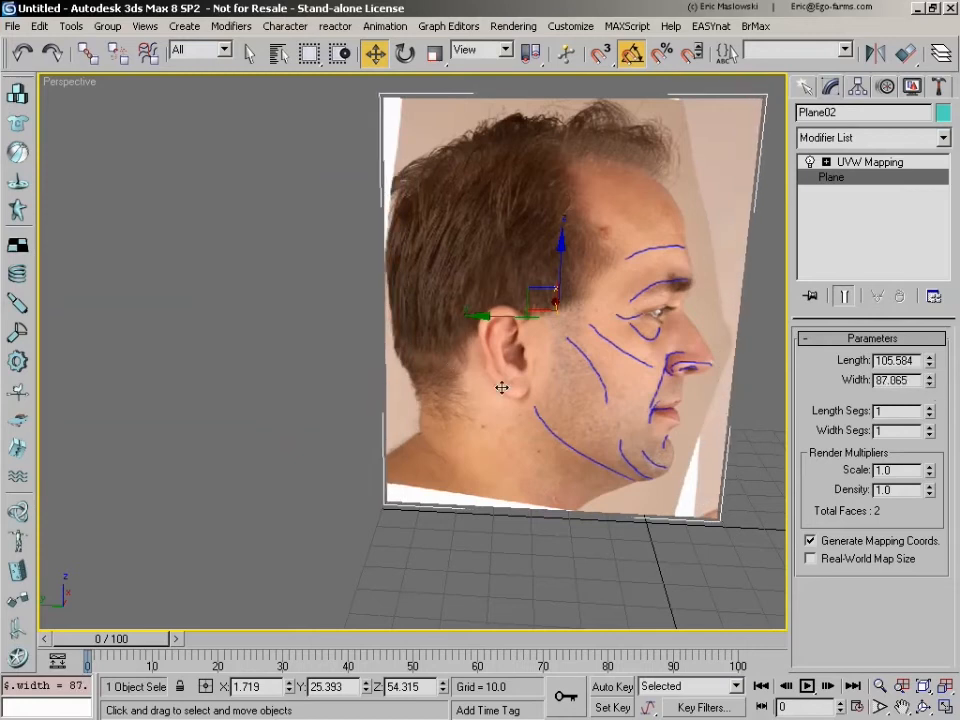
Shift the side plane's UVW Mapping gizmo along Y to about -13.9 to center the profile on the widened plane.
click(870, 162)
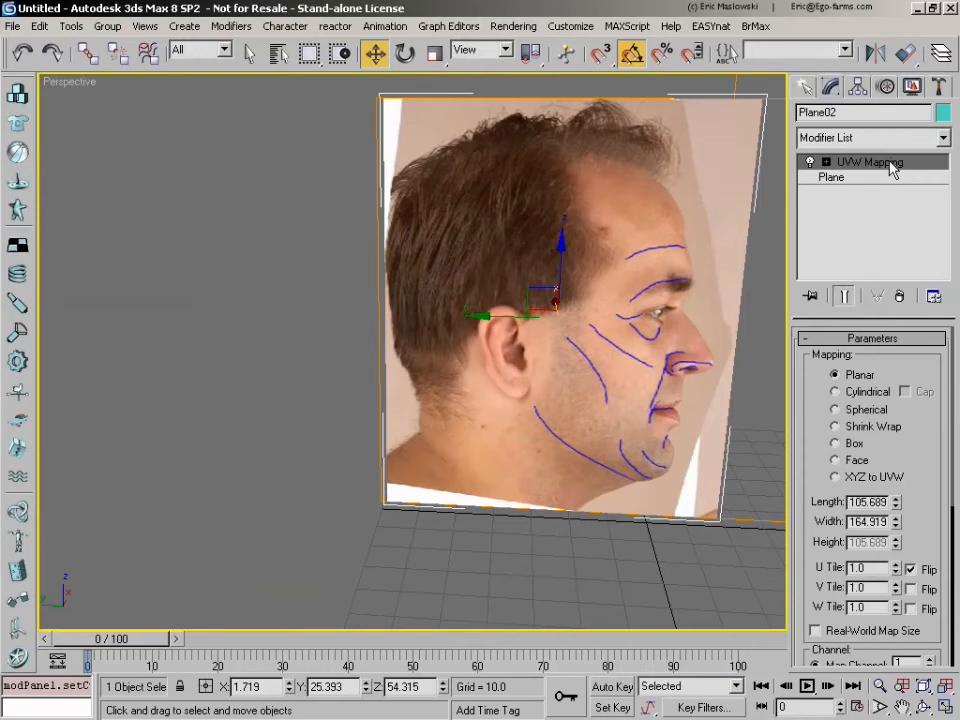
click(890, 165)
click(826, 162)
click(868, 178)
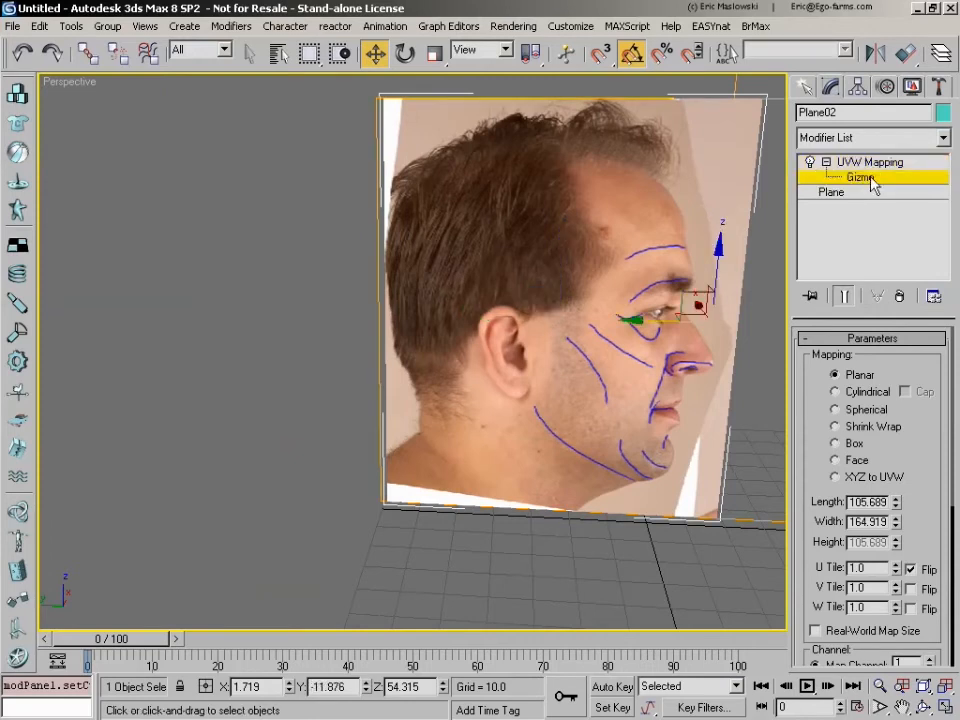
mouse_move(665, 318)
mouse_down()
mouse_move(640, 318)
mouse_move(668, 318)
mouse_up()
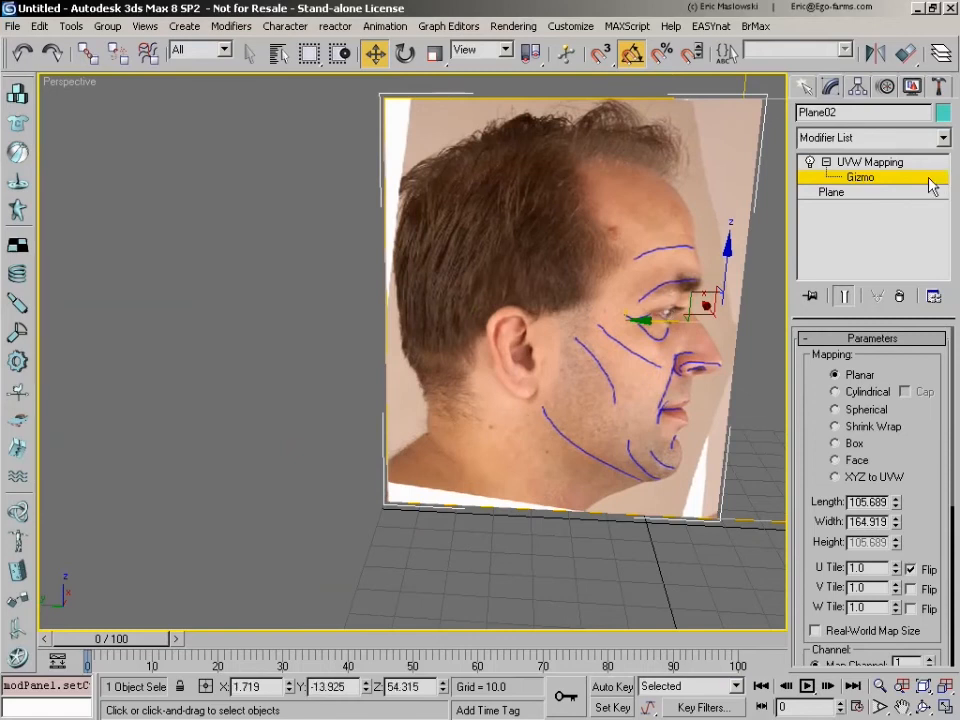
click(895, 162)
click(826, 163)
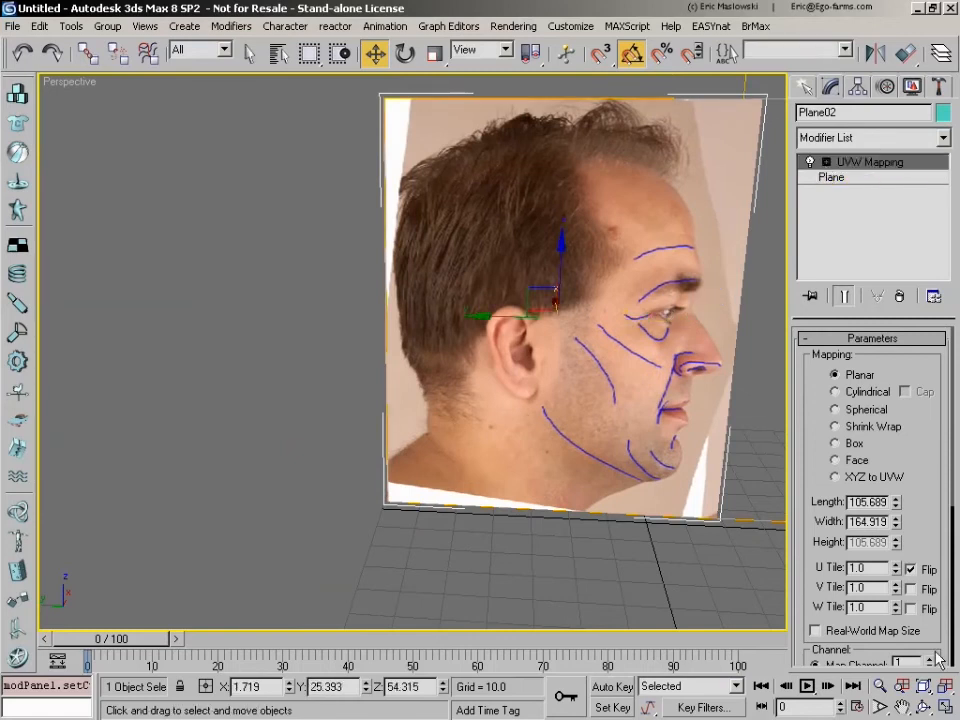
Examine how the front and side reference planes line up from an angled Perspective view, selecting each plane in turn.
click(945, 686)
click(945, 707)
click(924, 707)
drag(627, 516, 570, 505)
click(945, 707)
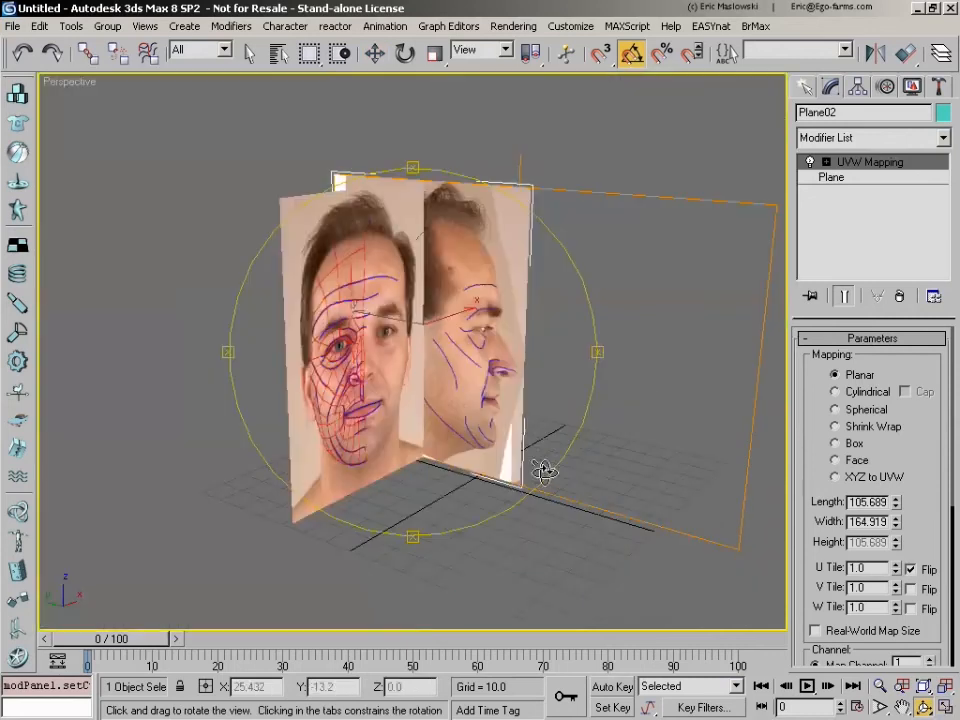
mouse_move(480, 358)
mouse_down()
mouse_move(429, 354)
mouse_move(515, 369)
mouse_move(568, 407)
mouse_move(330, 360)
mouse_move(214, 349)
mouse_move(450, 343)
mouse_move(548, 372)
mouse_move(497, 401)
mouse_move(343, 399)
mouse_move(476, 396)
mouse_move(470, 367)
mouse_up()
key(w)
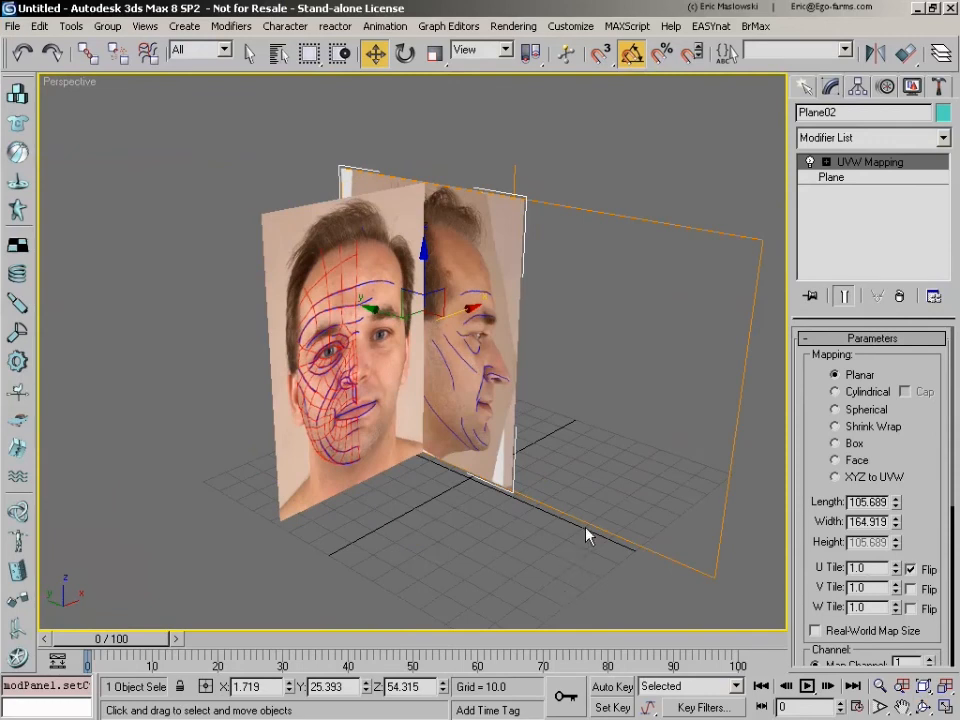
click(553, 572)
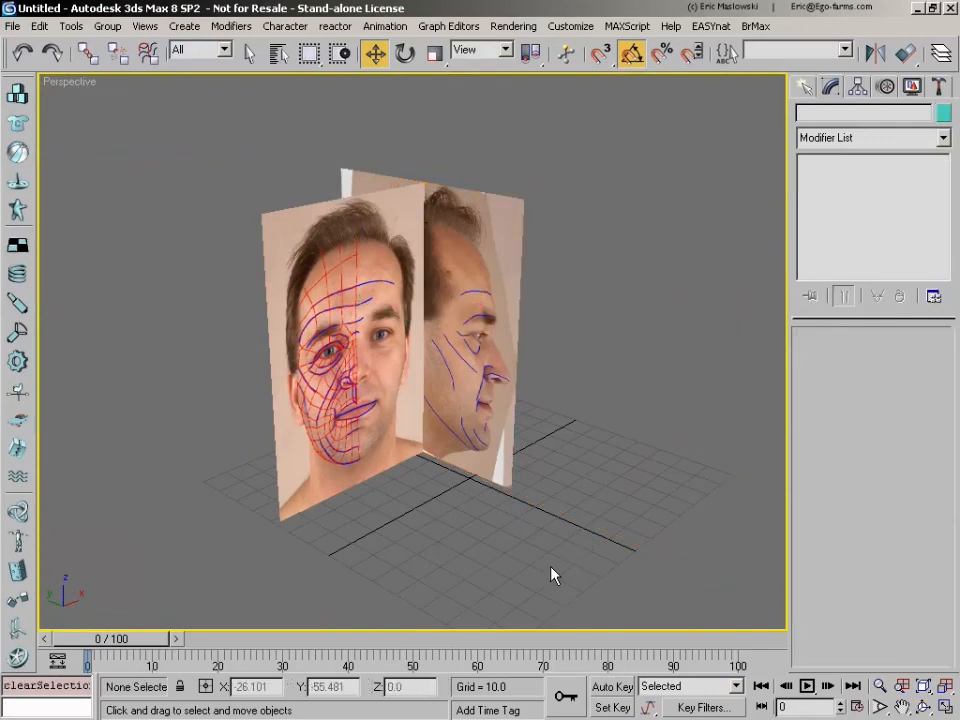
click(446, 244)
click(289, 259)
click(463, 236)
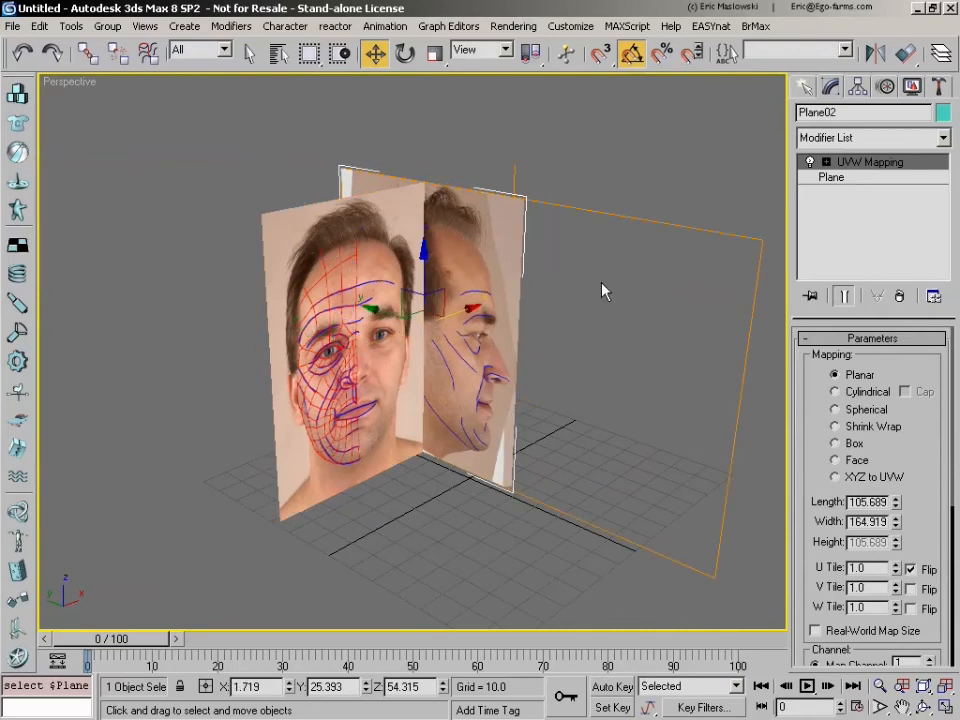
click(506, 547)
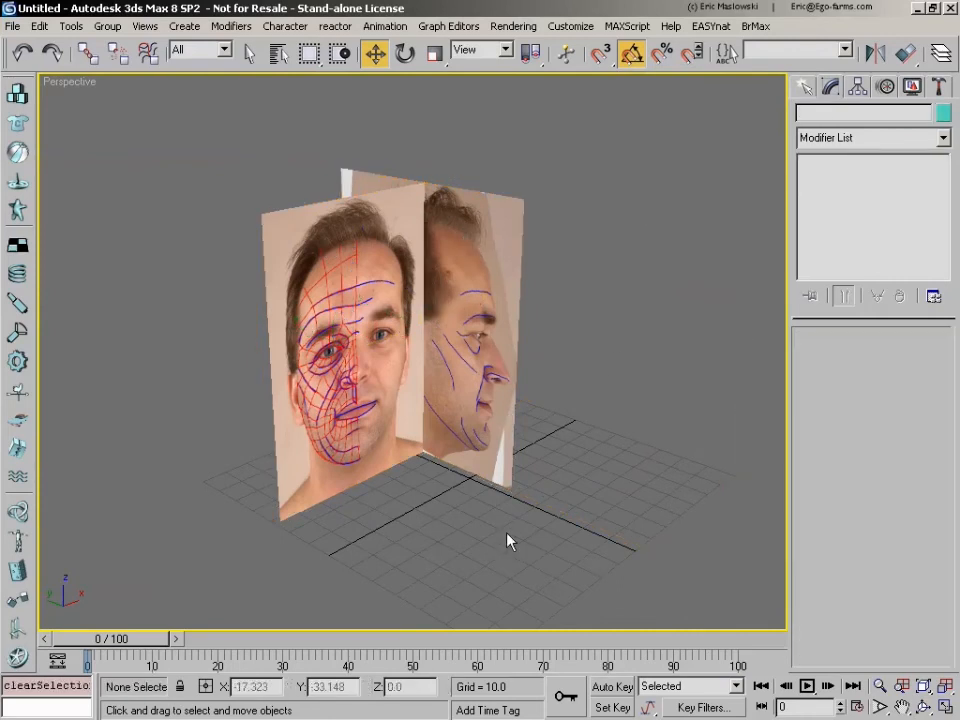
Try freezing the front face plane with its default display settings, and unfreeze all objects.
click(311, 258)
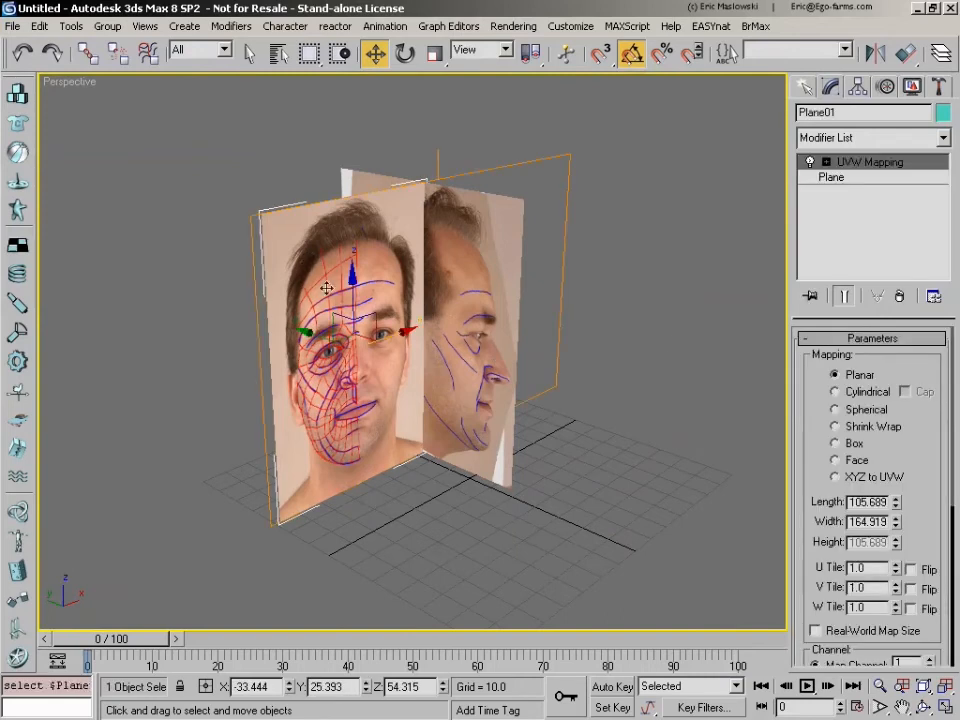
right_click(311, 273)
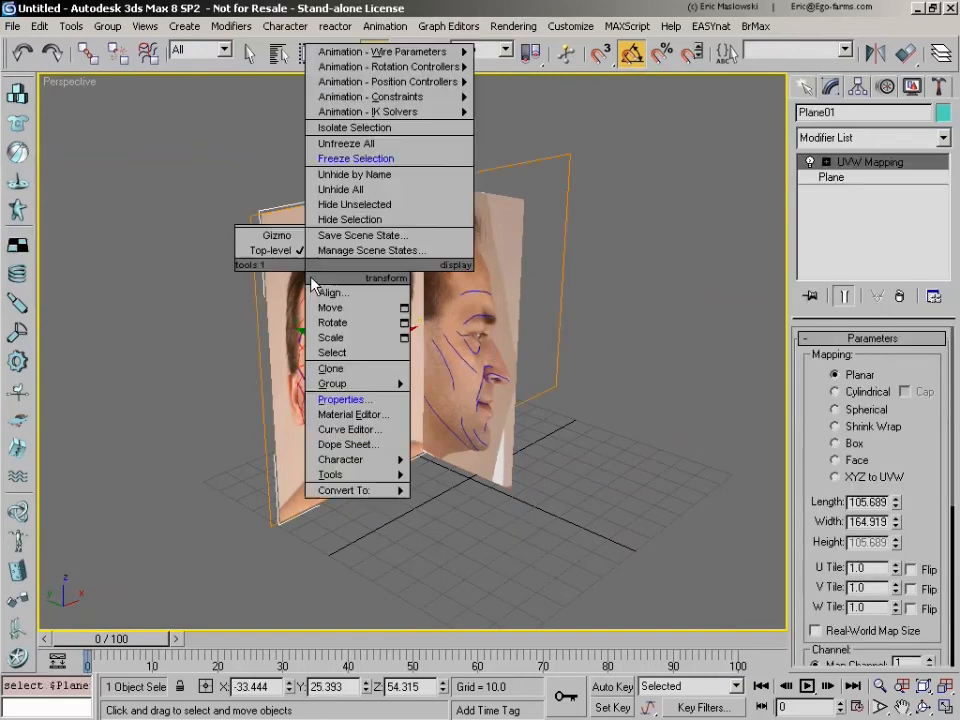
click(379, 163)
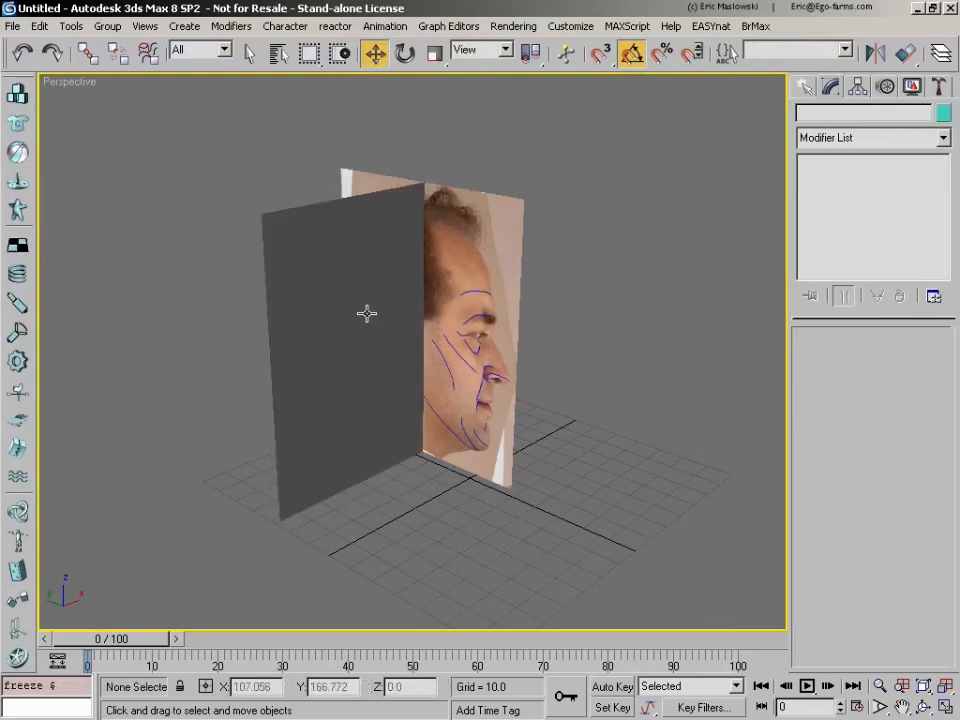
right_click(282, 230)
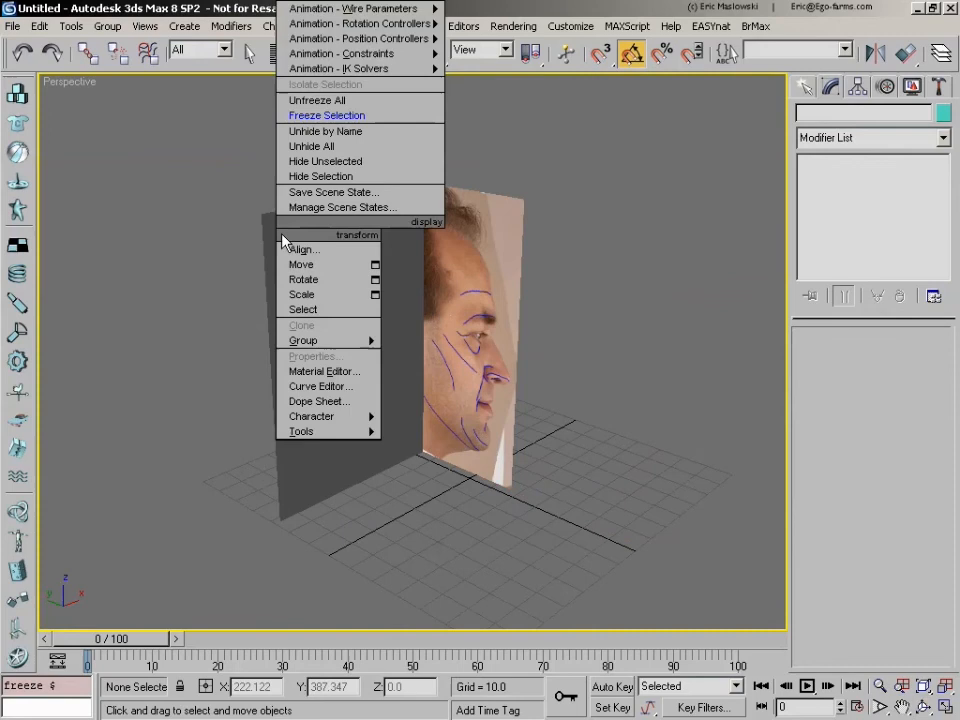
click(360, 99)
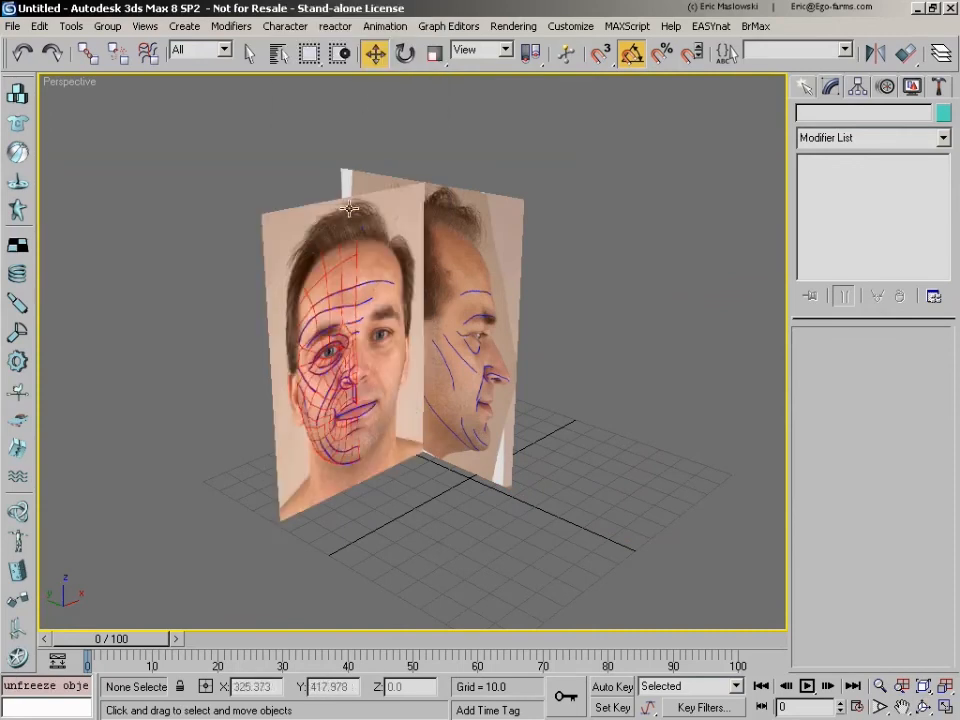
Freeze the front face plane through its object properties with Show Frozen in Gray turned off.
click(287, 236)
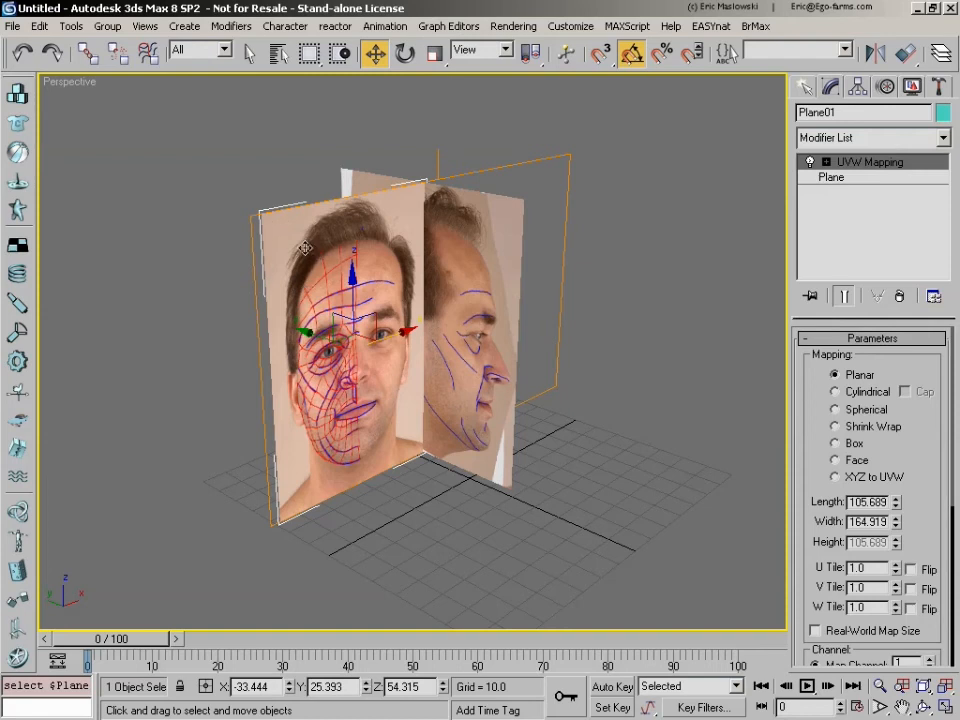
right_click(304, 247)
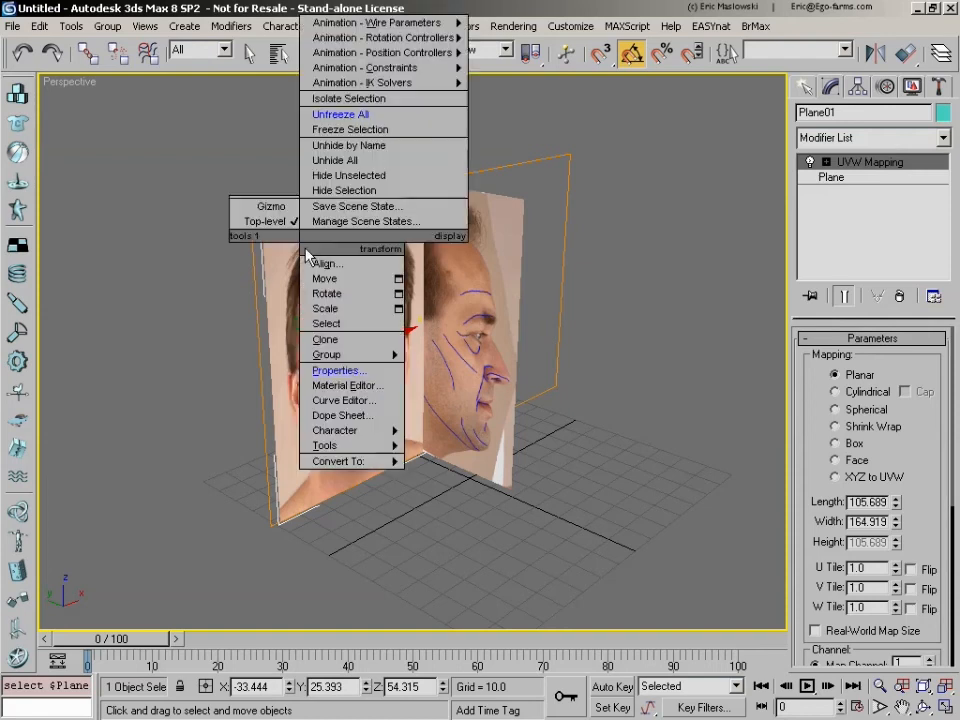
click(358, 373)
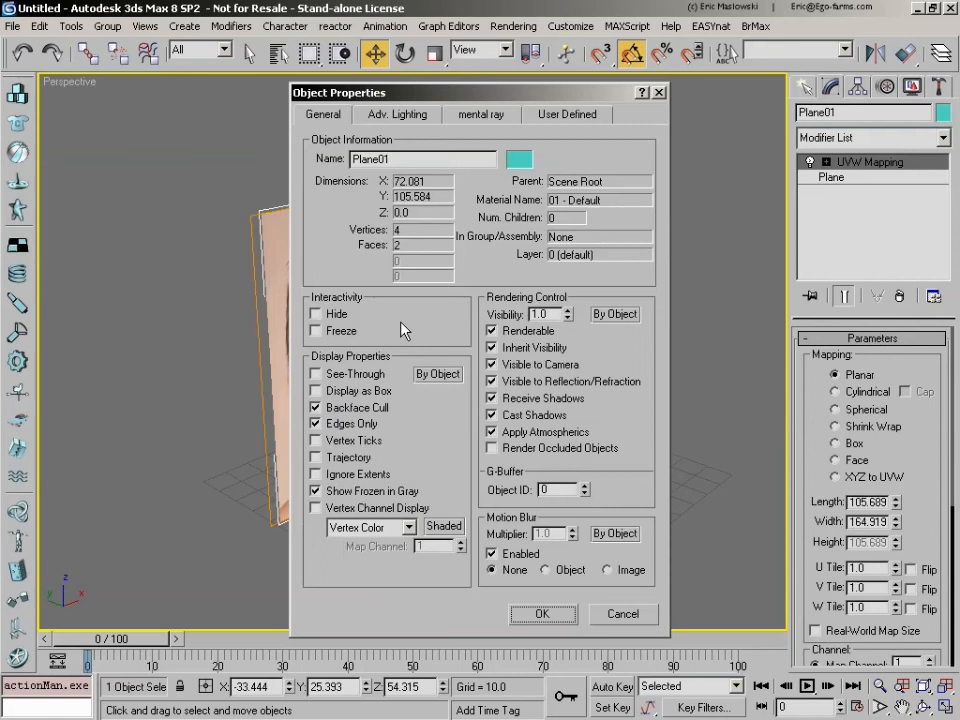
click(318, 332)
click(316, 491)
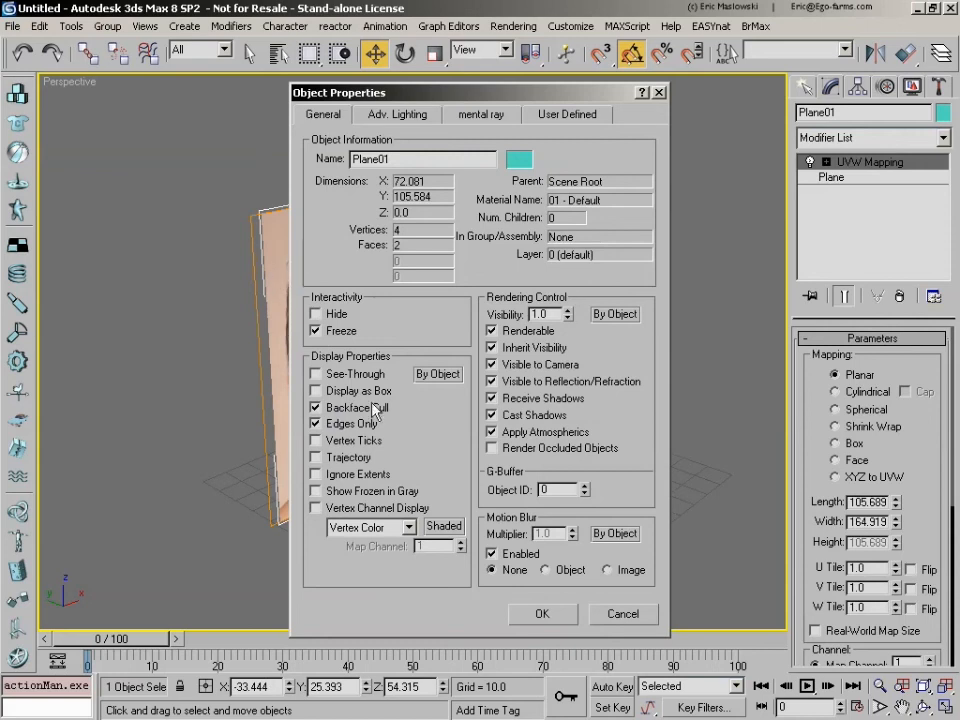
click(553, 622)
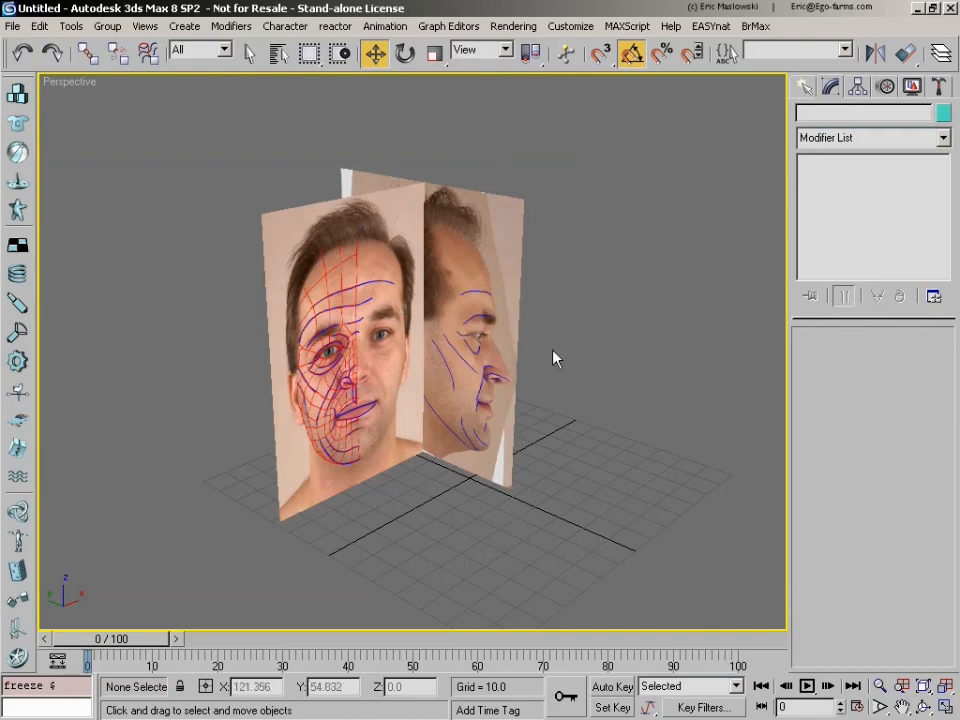
Freeze the side profile plane with Show Frozen in Gray turned off, and return to the four-viewport layout.
click(486, 248)
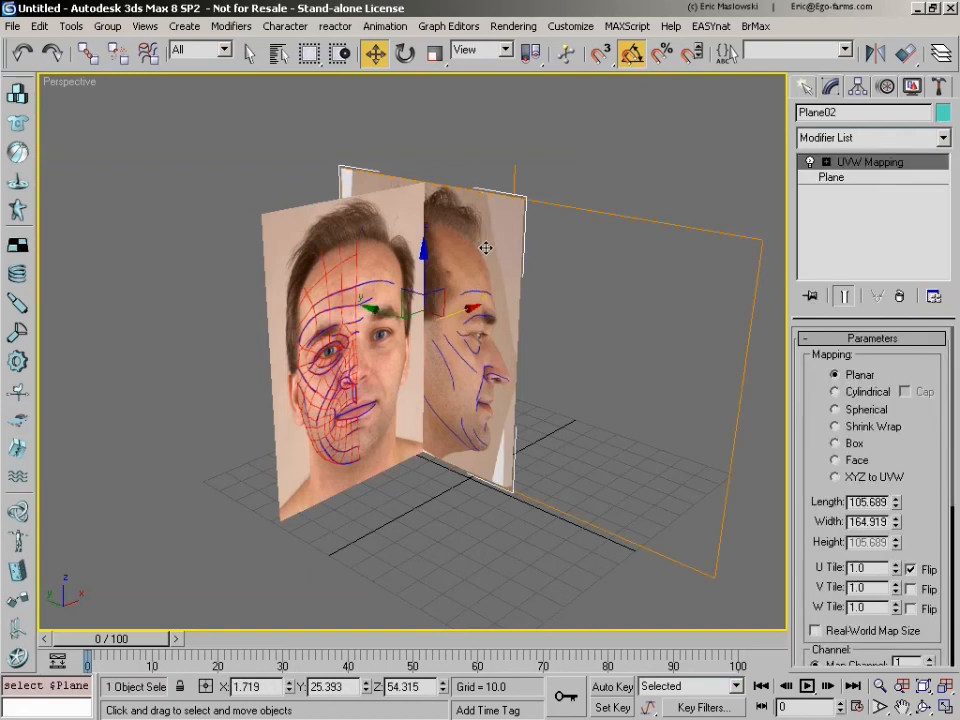
right_click(486, 248)
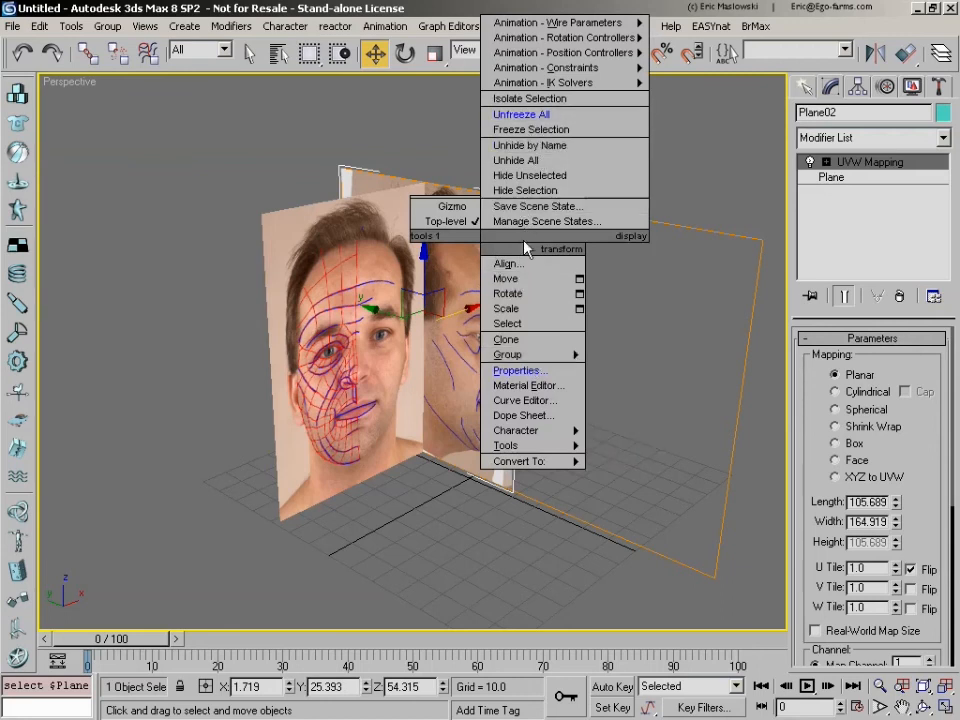
click(519, 371)
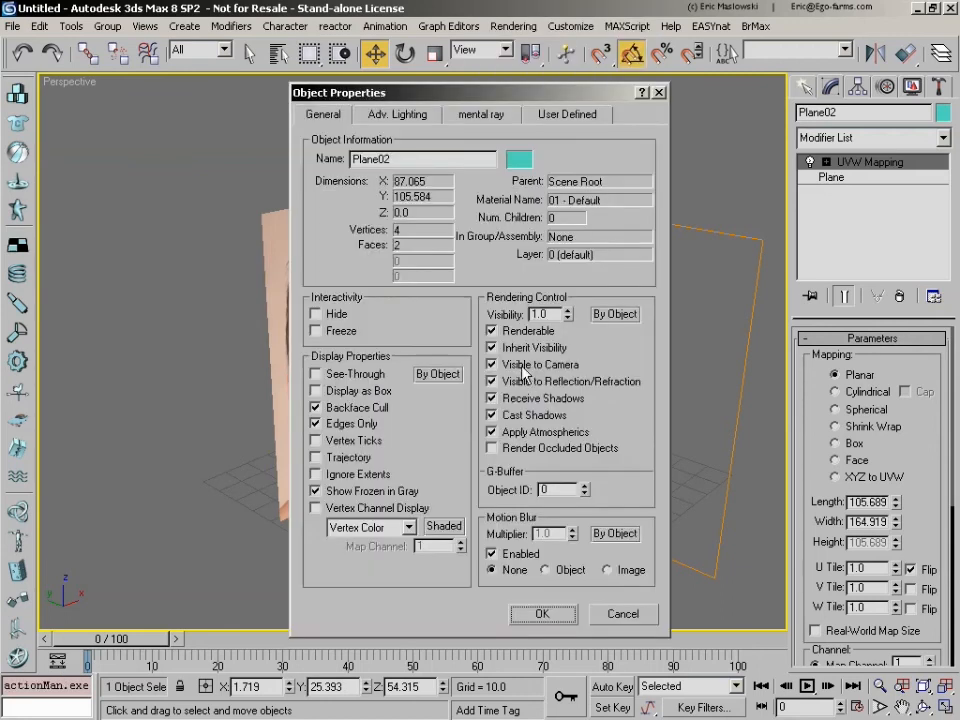
click(338, 333)
click(375, 494)
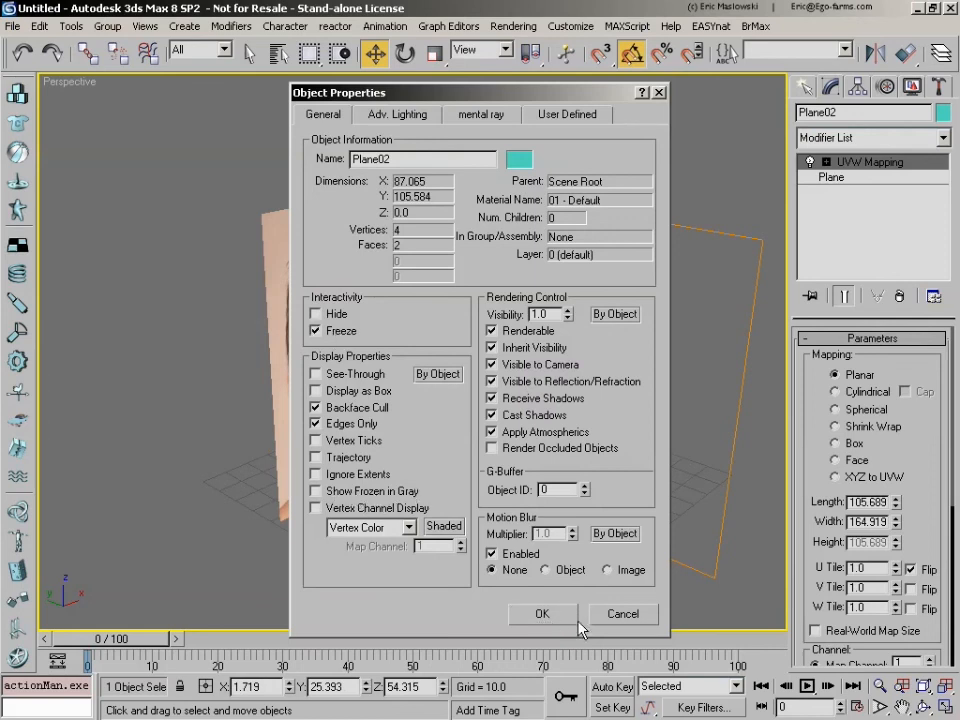
click(550, 614)
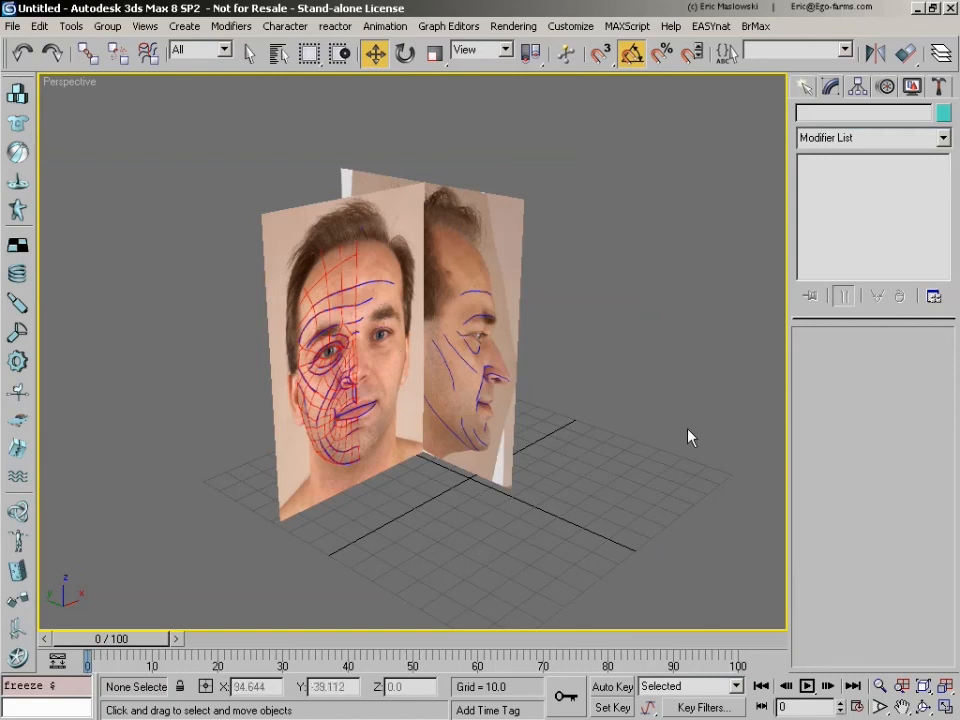
key(alt+w)
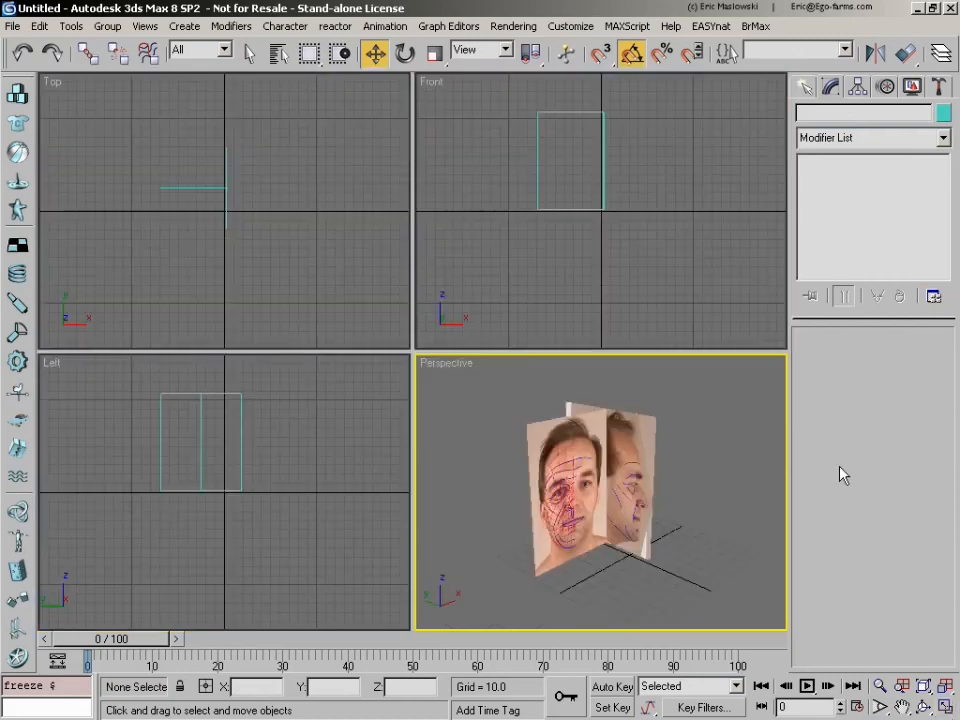